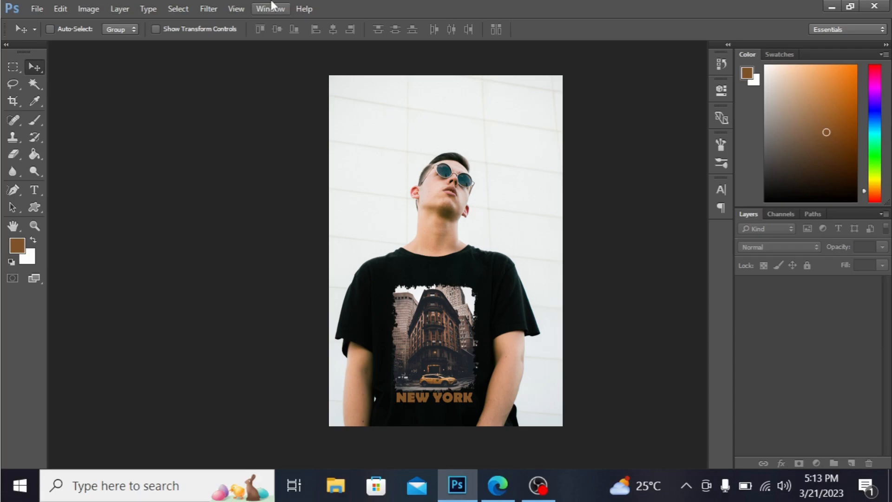
Create a new 14 by 17 inch RGB document at 300 pixels/inch with background colour #050505.
{"action": "left_click", "coordinate": [34, 8]}
{"action": "left_click", "coordinate": [78, 9]}
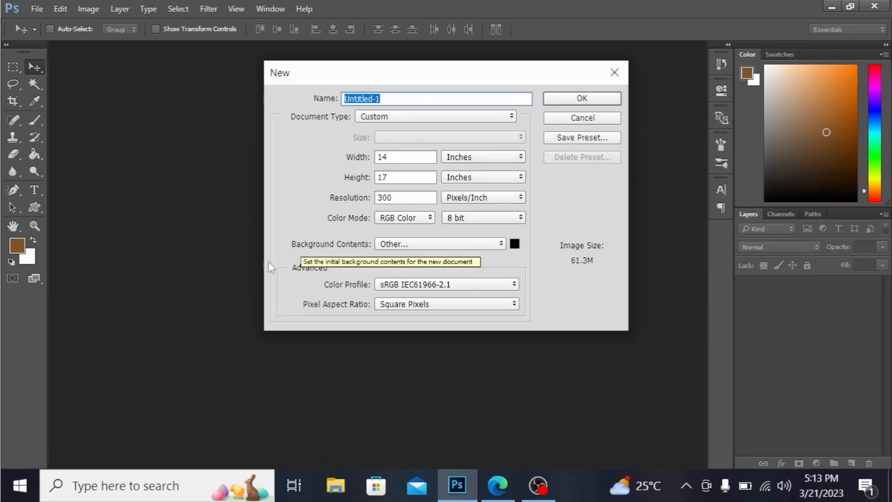
{"action": "double_click", "coordinate": [416, 161]}
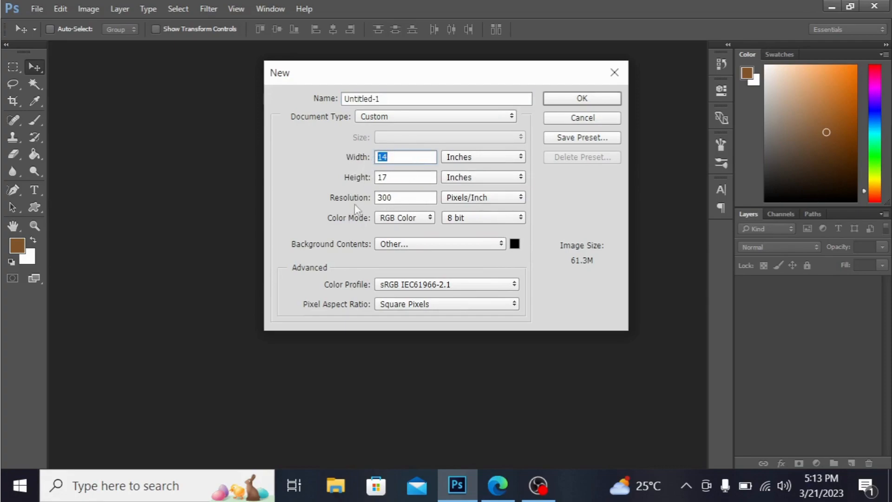
{"action": "left_click", "coordinate": [515, 244]}
{"action": "left_click", "coordinate": [433, 260]}
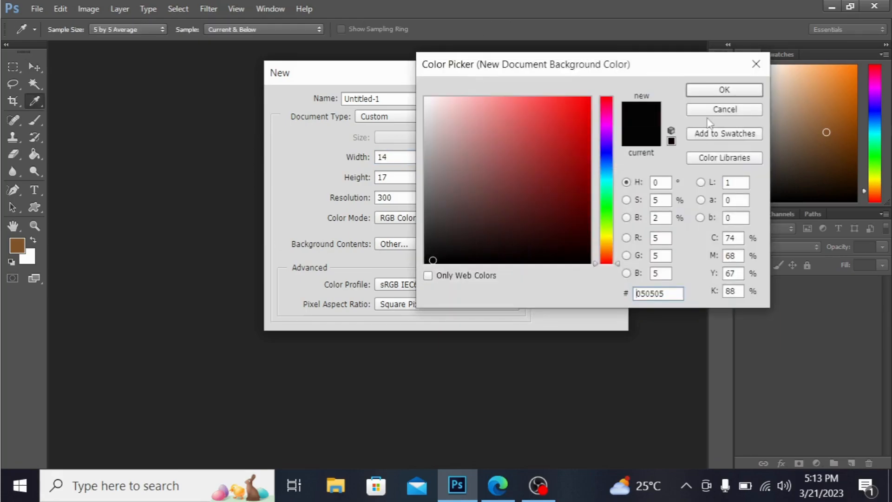
{"action": "left_click", "coordinate": [721, 91]}
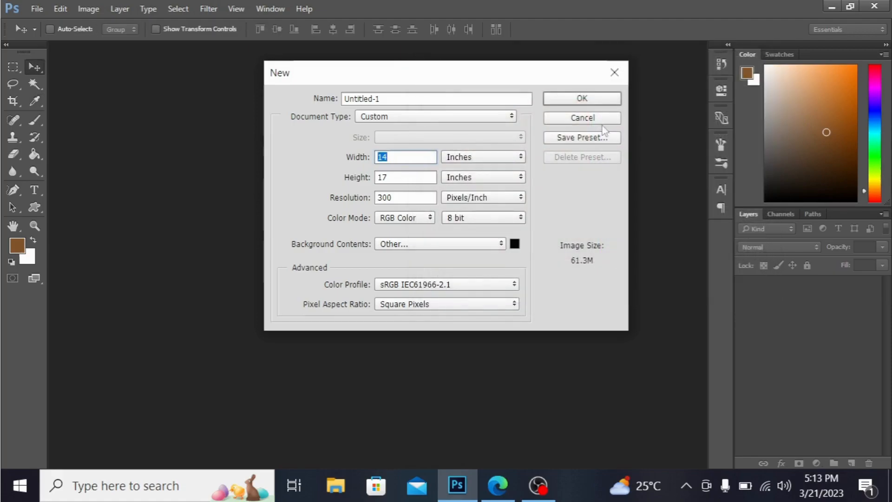
{"action": "left_click", "coordinate": [582, 99]}
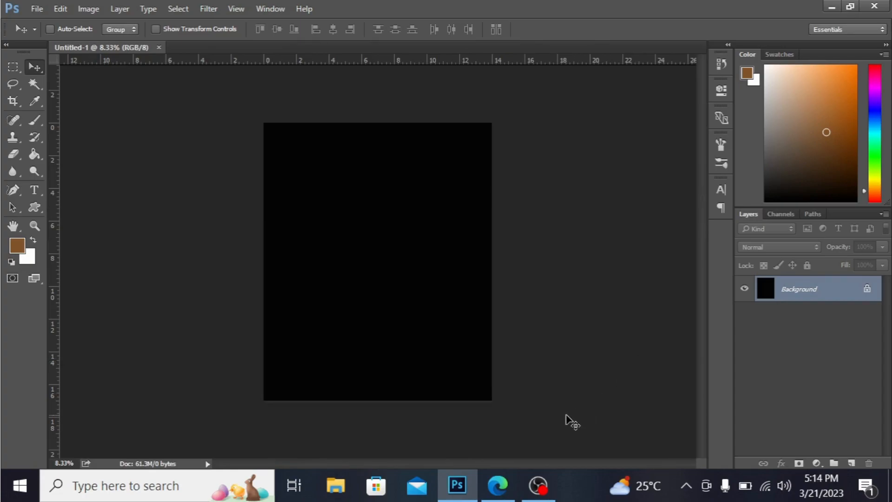
Switch to the Edge browser and open unsplash.com in a new tab.
{"action": "left_click", "coordinate": [502, 486]}
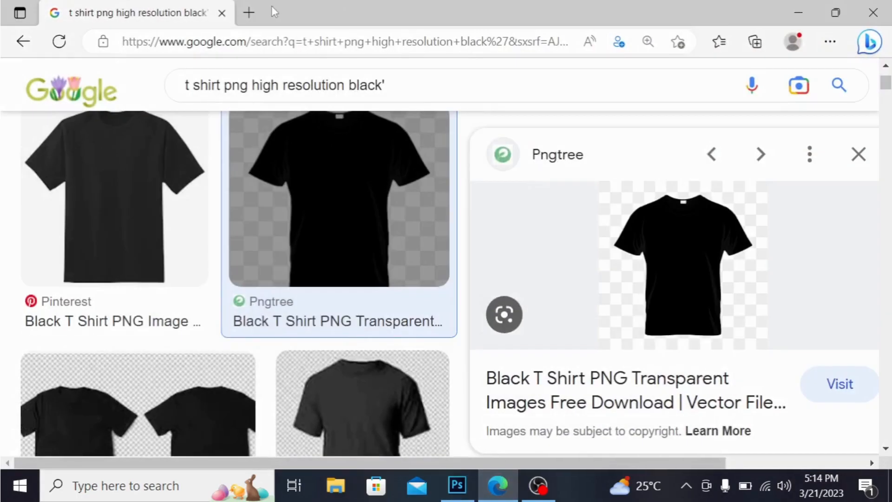
{"action": "left_click", "coordinate": [249, 13]}
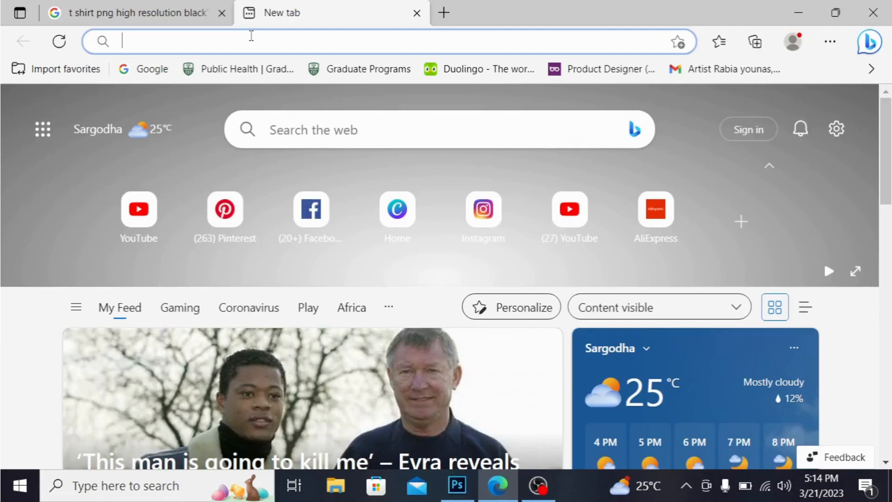
{"action": "type", "text": "unsplash.c"}
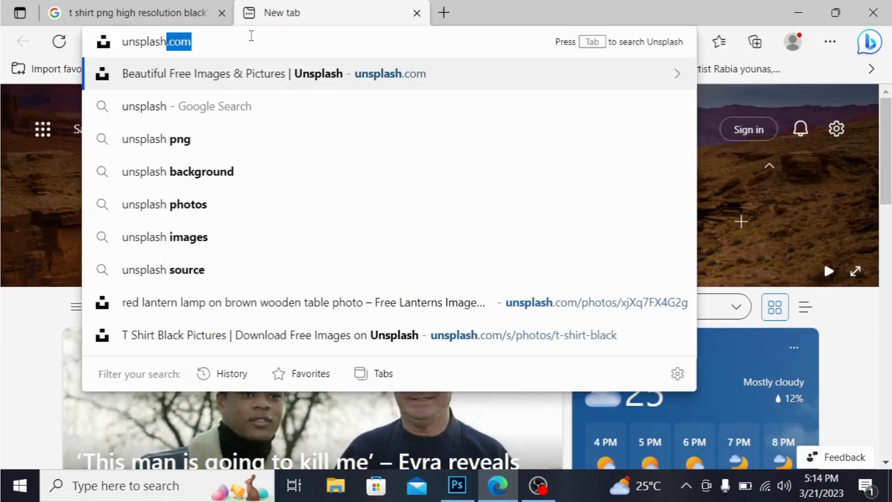
{"action": "type", "text": "om"}
{"action": "key", "text": "Return"}
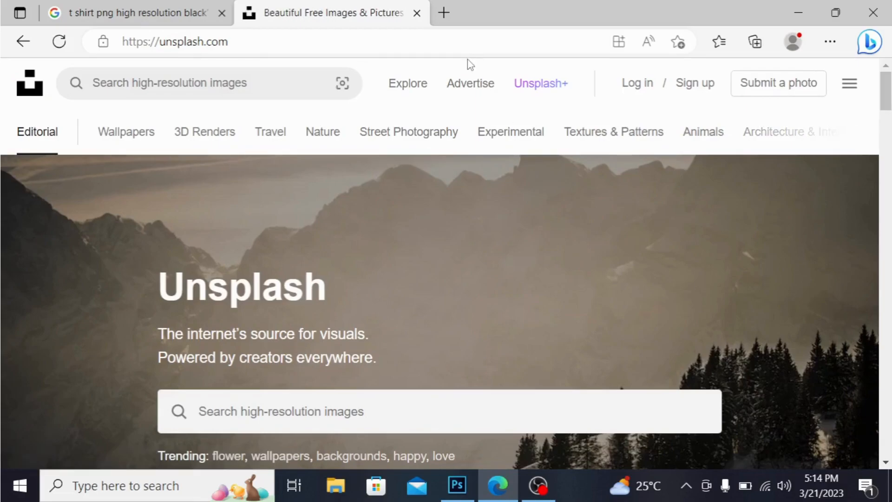
Open Google in another new tab and search for "black grunge background".
{"action": "left_click", "coordinate": [444, 13]}
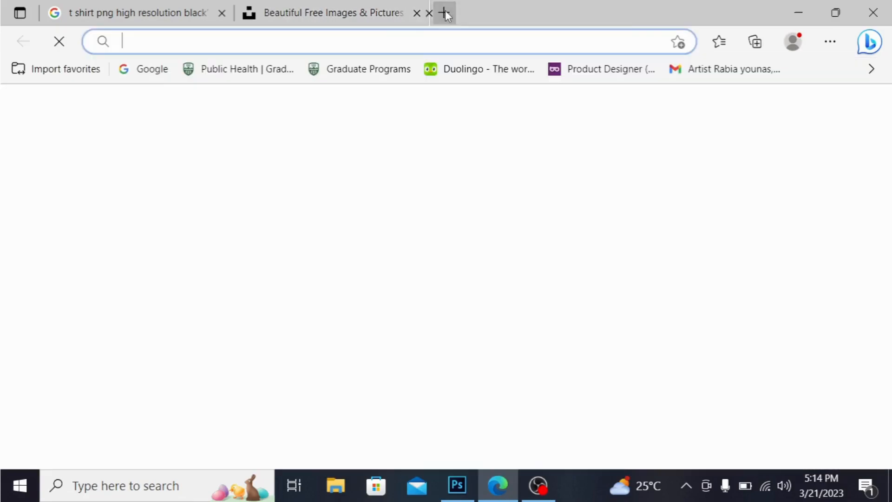
{"action": "type", "text": "google.com/index.html"}
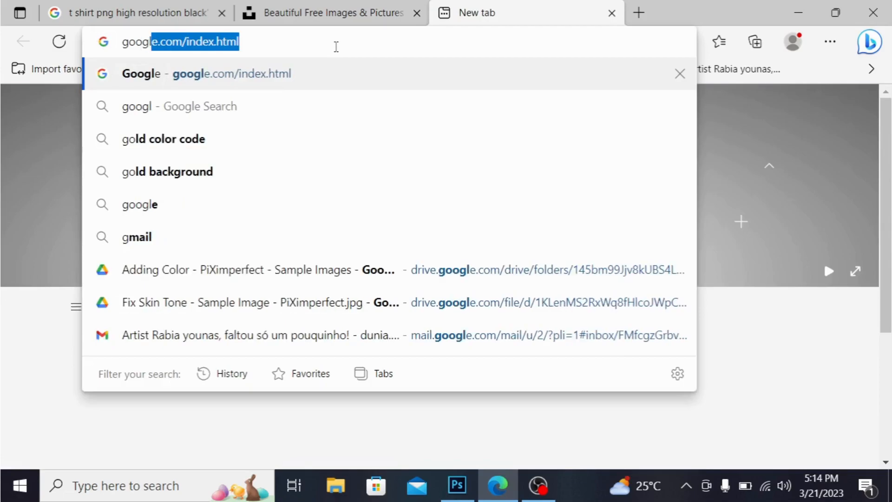
{"action": "key", "text": "Return"}
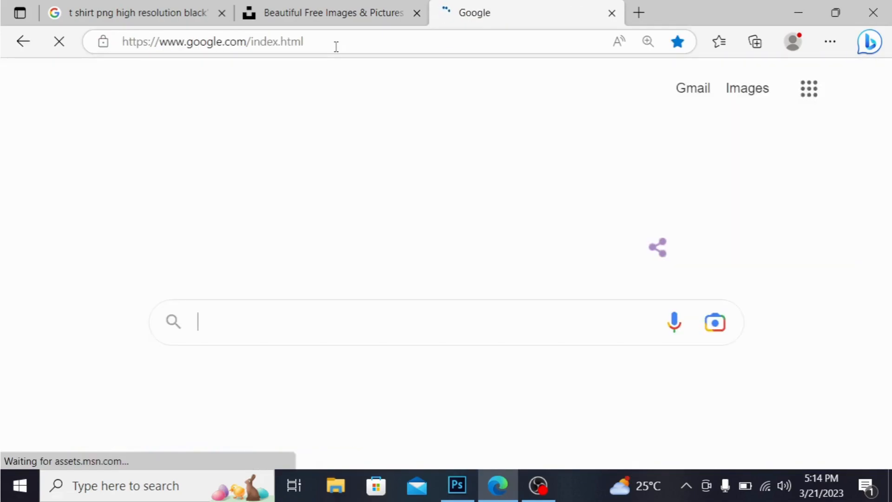
{"action": "left_click", "coordinate": [282, 326]}
{"action": "type", "text": "black"}
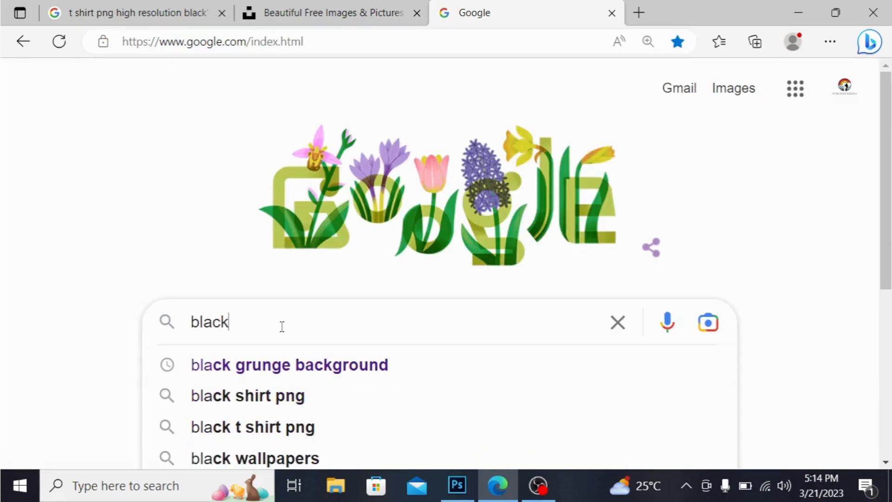
{"action": "left_click", "coordinate": [303, 372]}
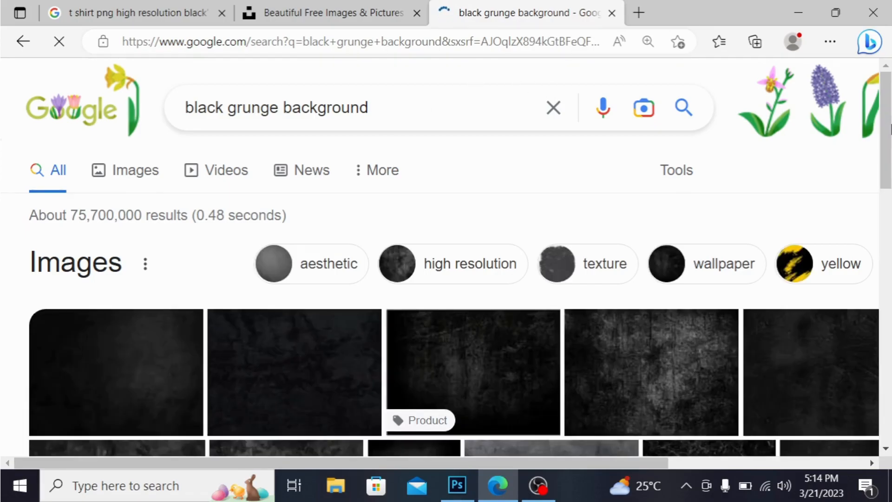
Narrow the image results to "texture" and preview the Vecteezy dark grunge square with rough edges.
{"action": "mouse_move", "coordinate": [891, 124]}
{"action": "left_mouse_down"}
{"action": "mouse_move", "coordinate": [891, 173]}
{"action": "mouse_move", "coordinate": [891, 116]}
{"action": "left_mouse_up"}
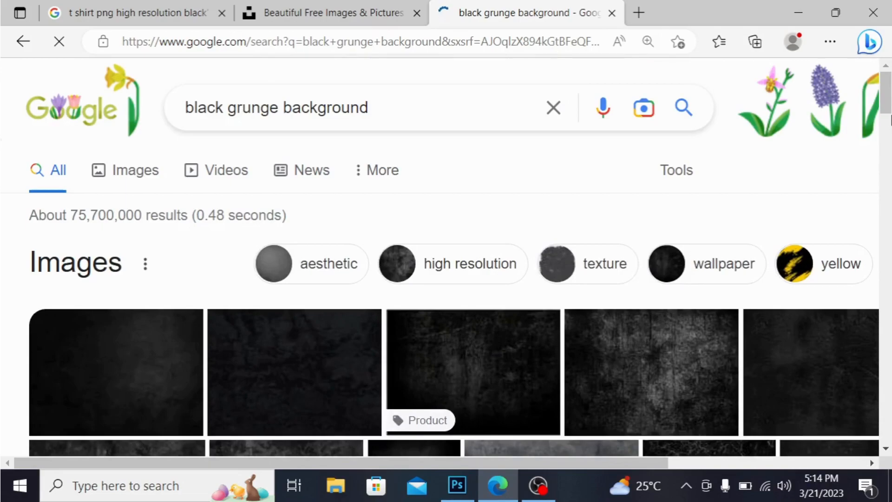
{"action": "left_click", "coordinate": [583, 273]}
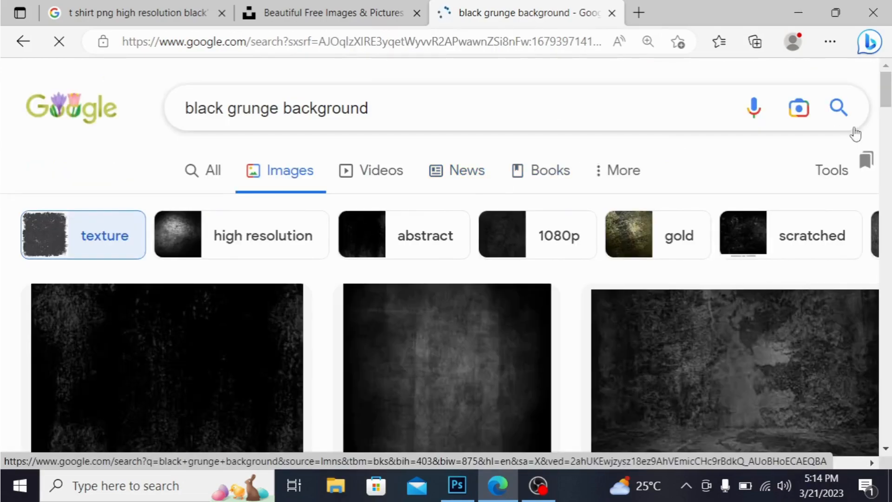
{"action": "left_click_drag", "start_coordinate": [891, 79], "coordinate": [891, 237]}
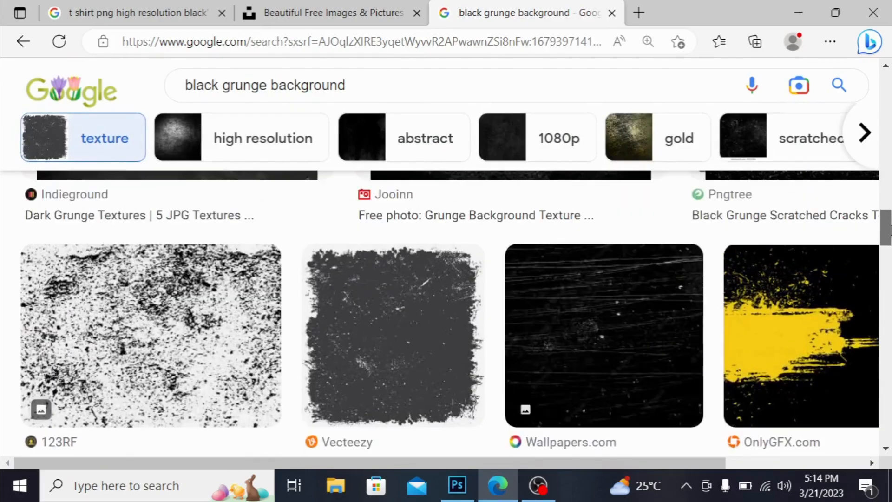
{"action": "left_click", "coordinate": [373, 330]}
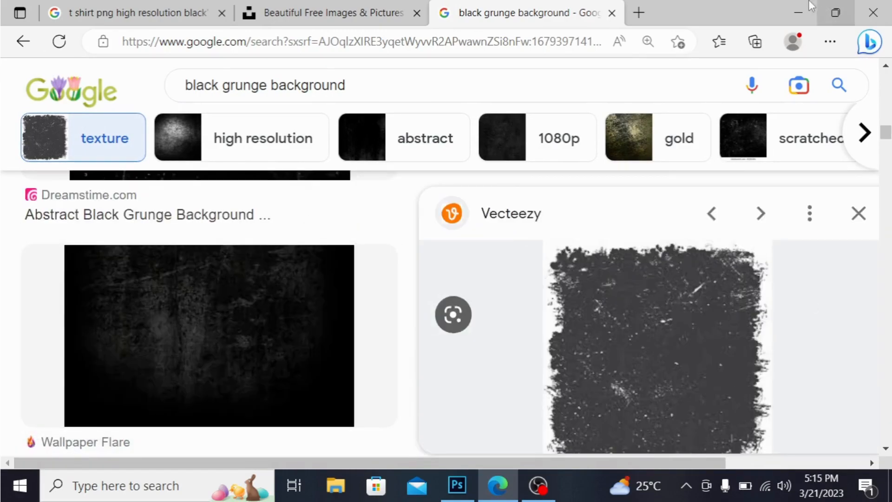
Return to Photoshop, place the grunge image file "images (1)" in the document, and scale it proportionally to about 487% around its centre.
{"action": "left_click", "coordinate": [799, 13]}
{"action": "left_click", "coordinate": [835, 5]}
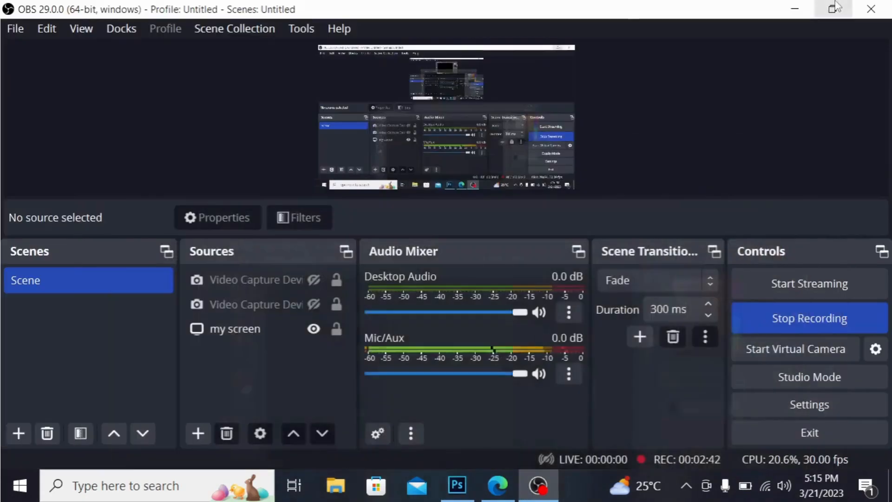
{"action": "left_click", "coordinate": [835, 6]}
{"action": "left_click_drag", "start_coordinate": [219, 292], "coordinate": [428, 257]}
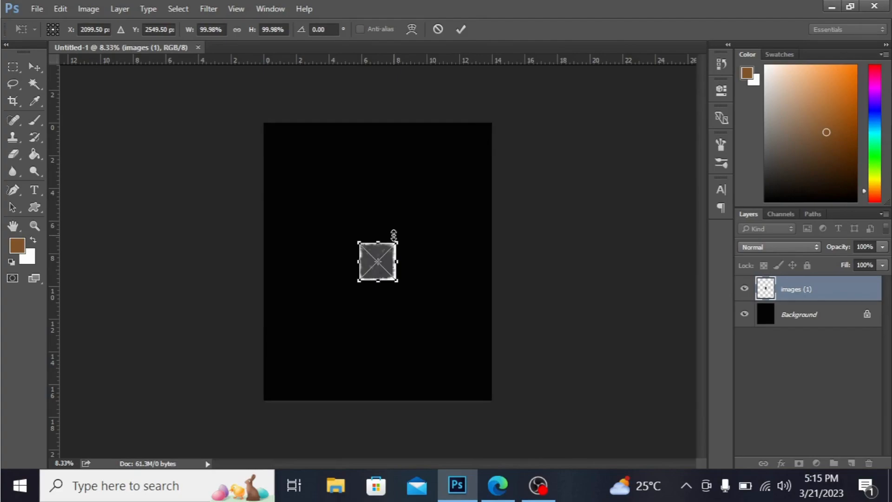
{"action": "left_click_drag", "start_coordinate": [397, 242], "coordinate": [474, 168]}
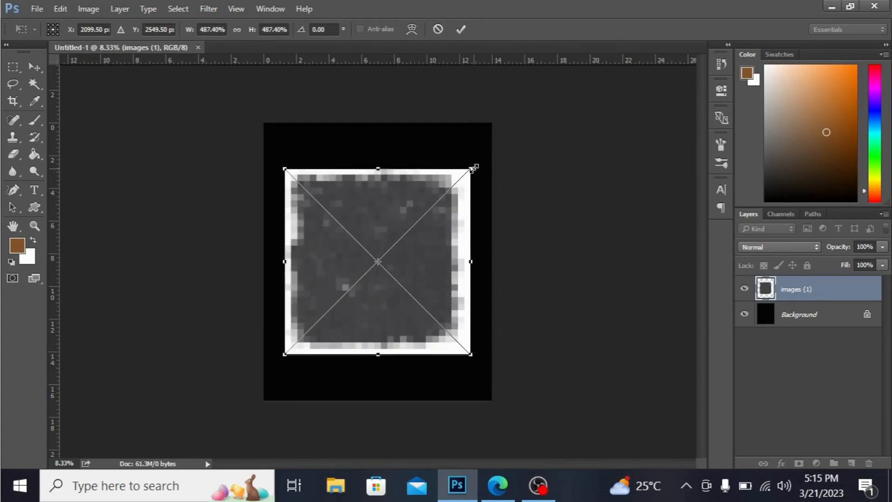
{"action": "key", "text": "Return"}
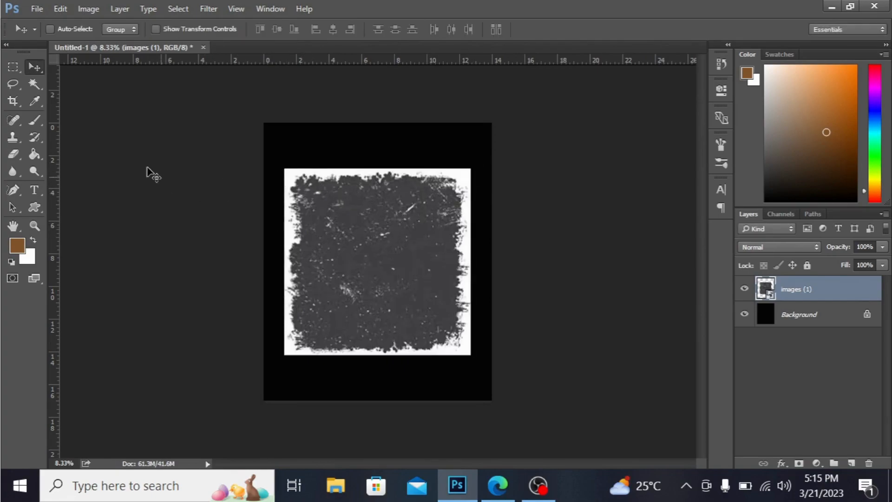
Select the grunge image's white border with the Magic Wand, rasterize the layer, delete the border, and deselect.
{"action": "left_click", "coordinate": [34, 83]}
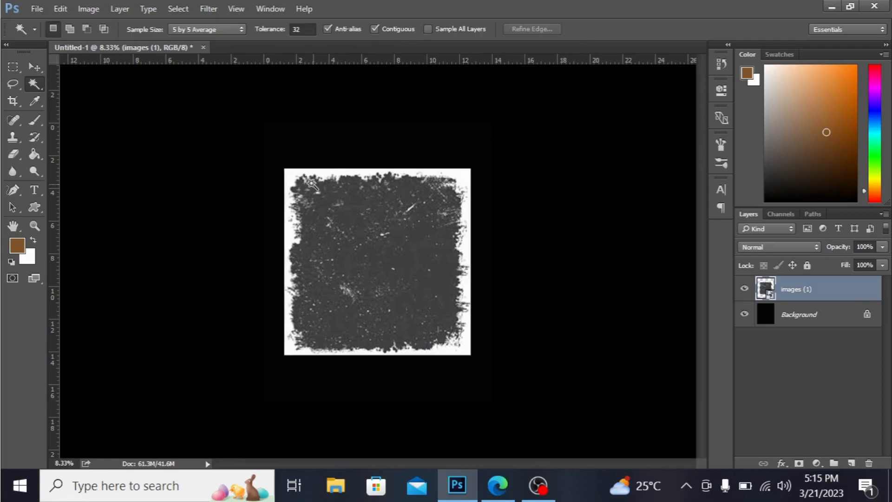
{"action": "left_click", "coordinate": [294, 175]}
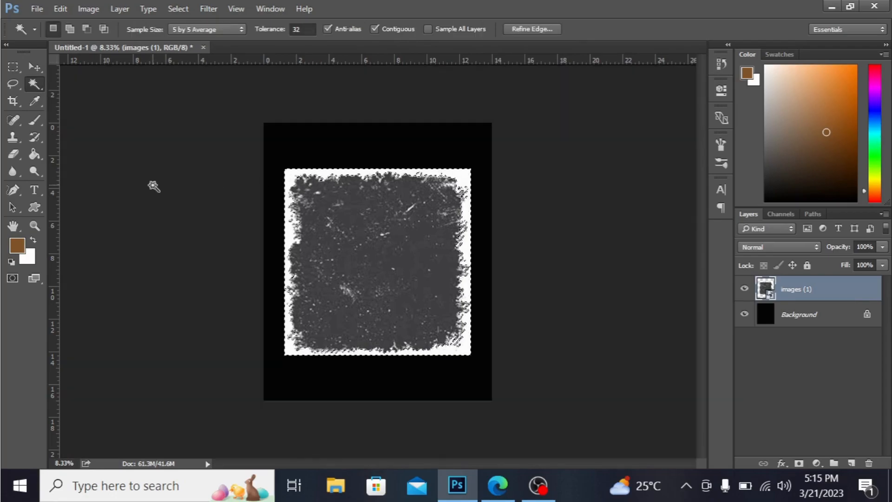
{"action": "key", "text": "Delete"}
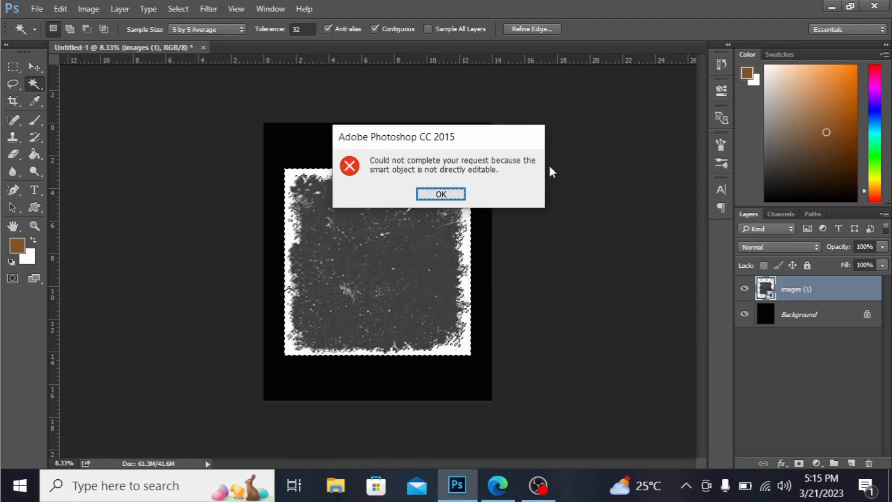
{"action": "left_click", "coordinate": [441, 195]}
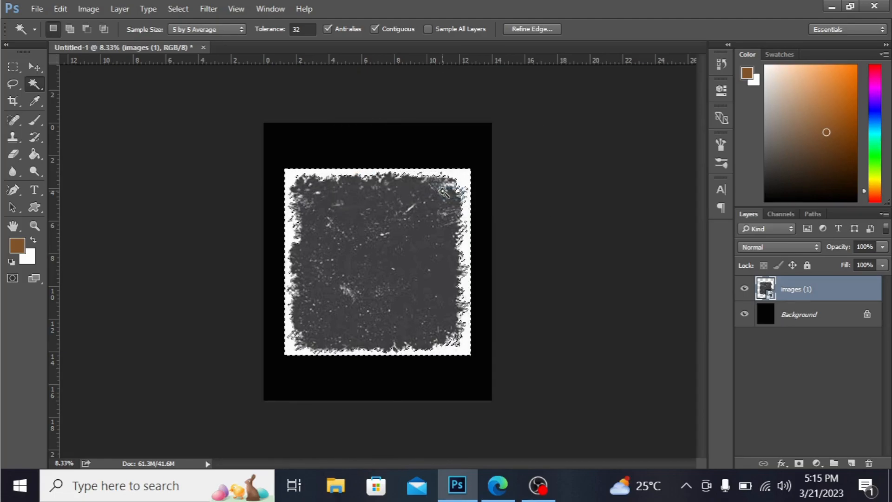
{"action": "right_click", "coordinate": [810, 281]}
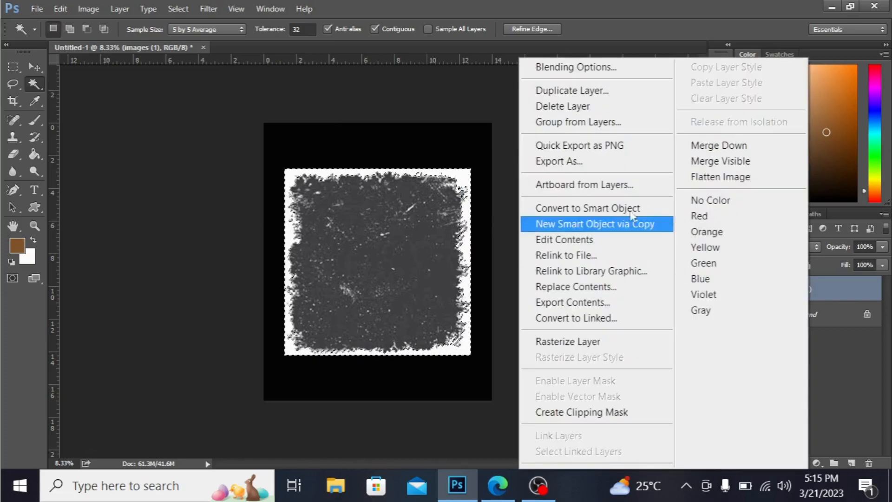
{"action": "left_click", "coordinate": [608, 345]}
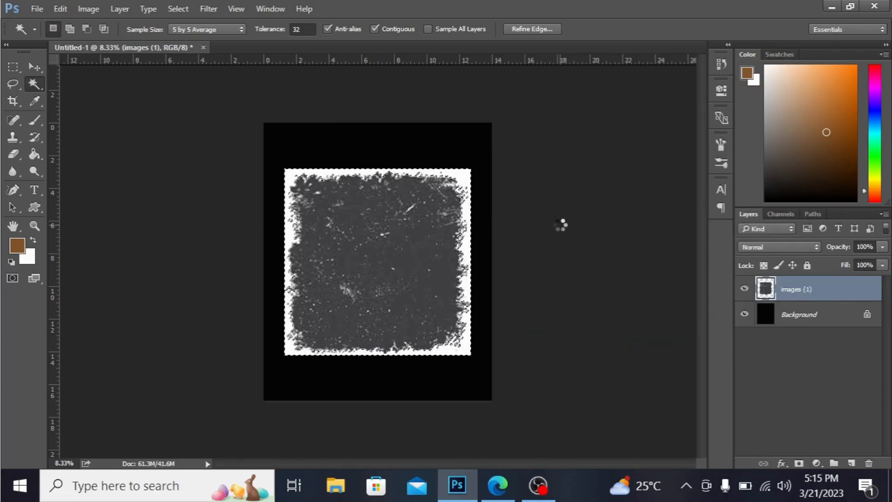
{"action": "left_click", "coordinate": [118, 117]}
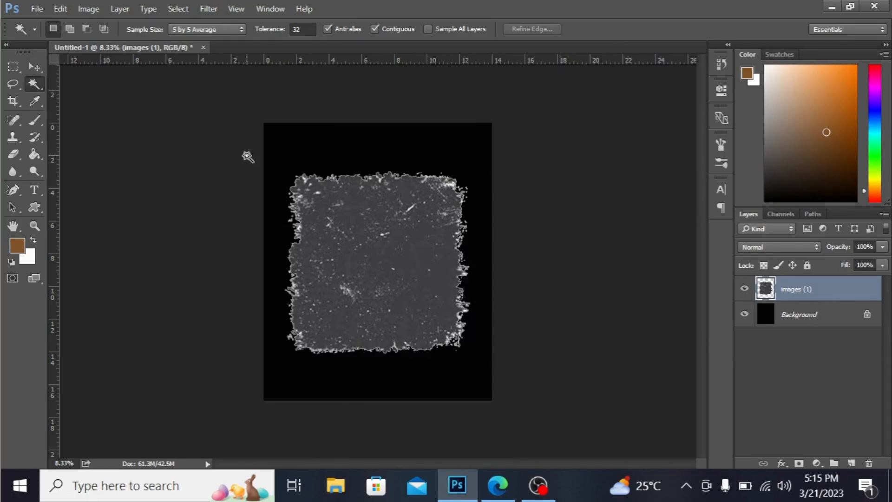
Stretch the grunge shape vertically to 130% height with Free Transform, extending it both upward and downward.
{"action": "key", "text": "ctrl+t"}
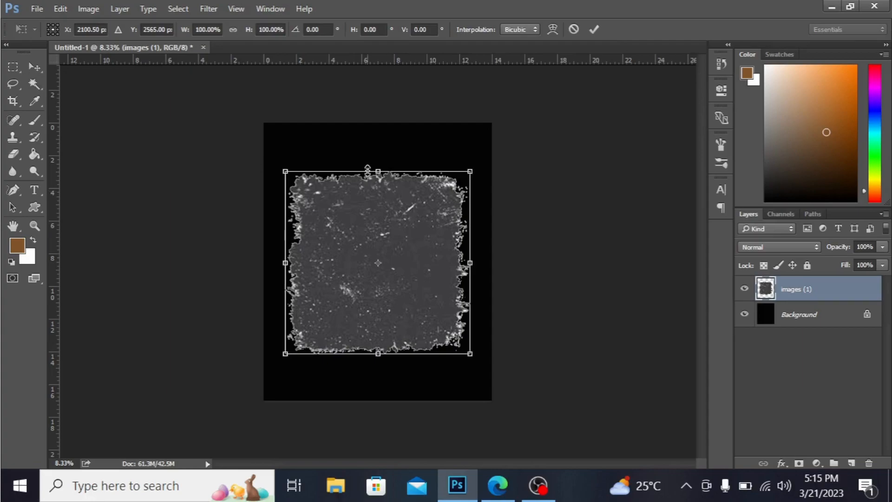
{"action": "left_click_drag", "start_coordinate": [380, 170], "coordinate": [379, 139]}
{"action": "left_click_drag", "start_coordinate": [378, 354], "coordinate": [377, 376]}
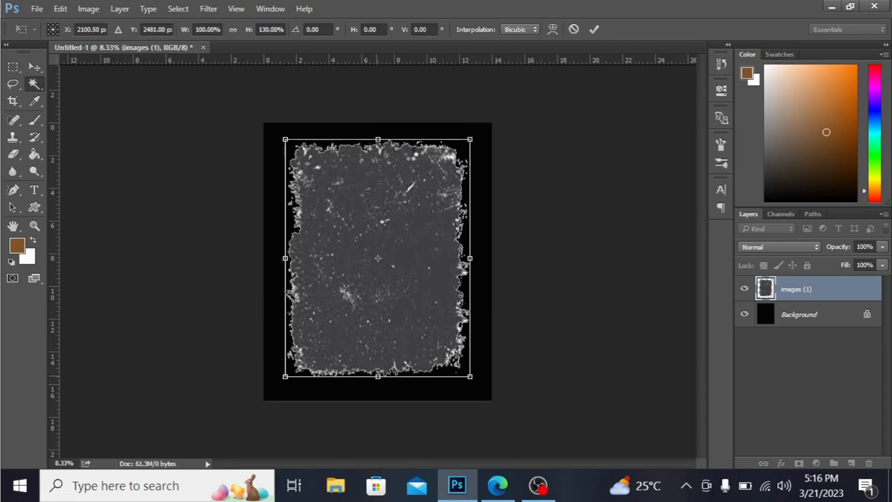
{"action": "key", "text": "Return"}
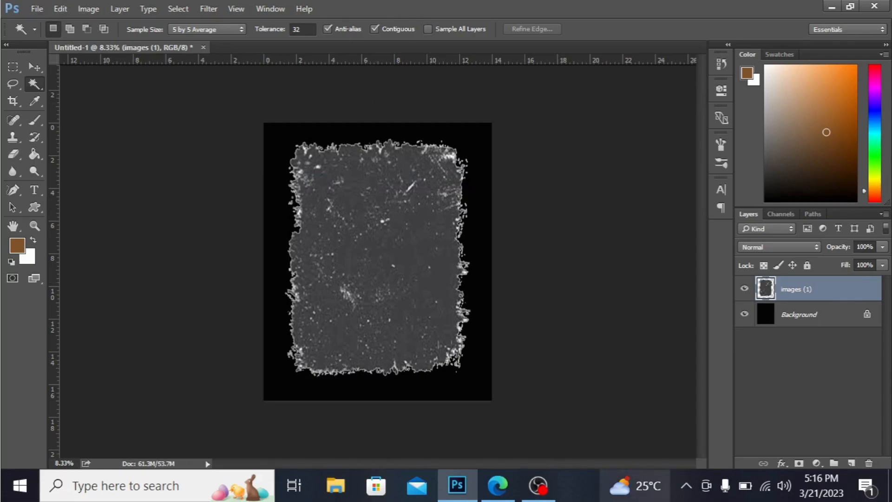
Switch to the Edge browser and search Unsplash for "new york streets".
{"action": "left_click", "coordinate": [495, 493]}
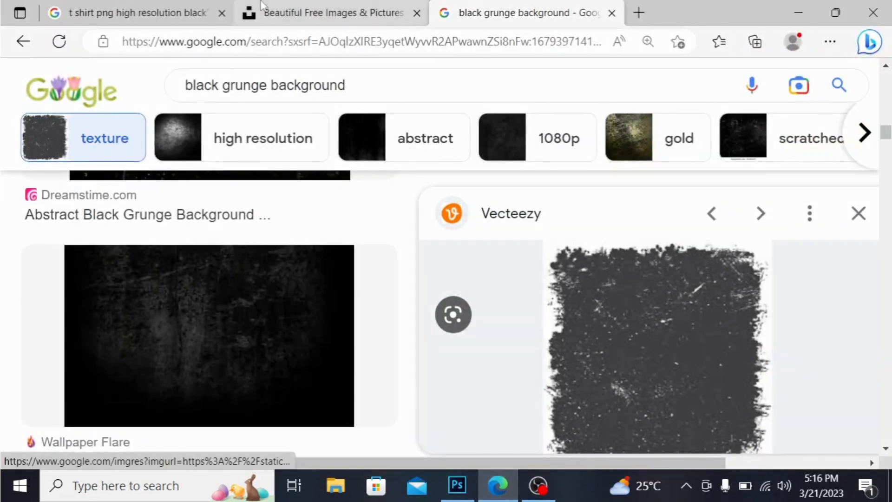
{"action": "left_click", "coordinate": [261, 5]}
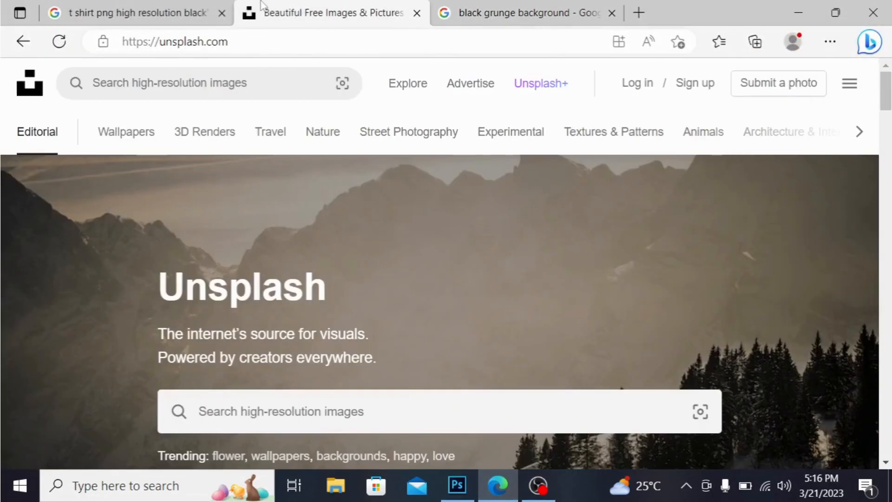
{"action": "left_click", "coordinate": [296, 409]}
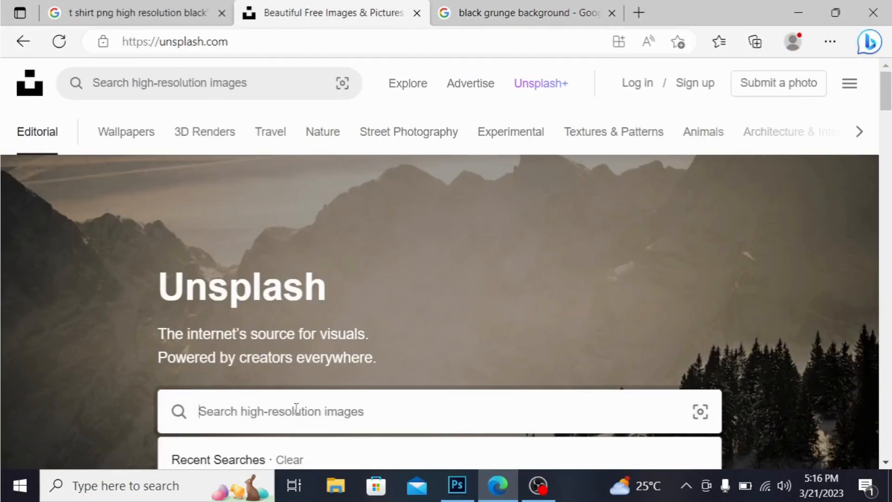
{"action": "type", "text": "new york streets"}
{"action": "key", "text": "Return"}
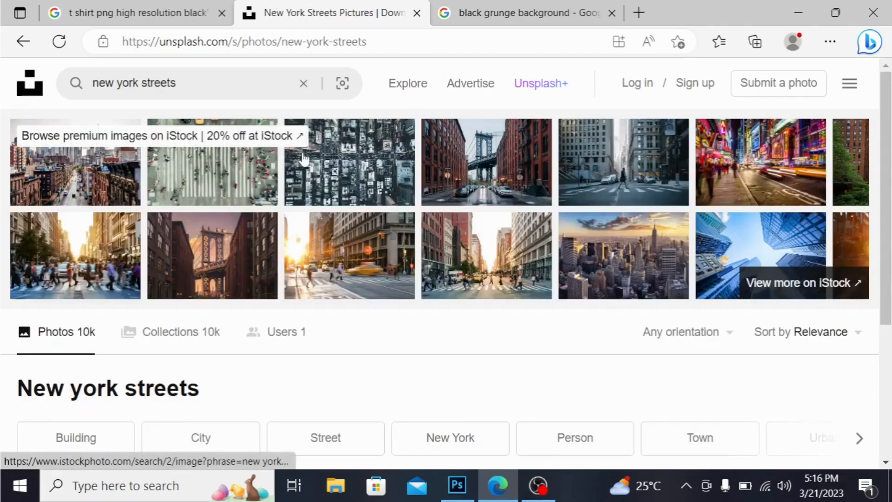
Find the portrait photo of the brown rounded corner building among the results and download it for free.
{"action": "scroll", "coordinate": [571, 455], "scroll_direction": "down", "scroll_amount": 5}
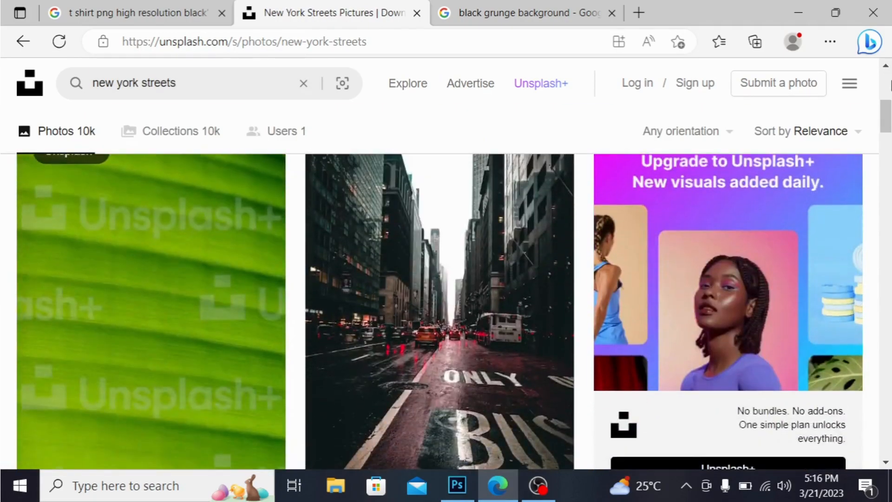
{"action": "scroll", "coordinate": [885, 178], "scroll_direction": "down", "scroll_amount": 10}
{"action": "mouse_move", "coordinate": [890, 158]}
{"action": "left_mouse_down"}
{"action": "mouse_move", "coordinate": [890, 137]}
{"action": "mouse_move", "coordinate": [890, 151]}
{"action": "left_mouse_up"}
{"action": "left_click", "coordinate": [128, 249]}
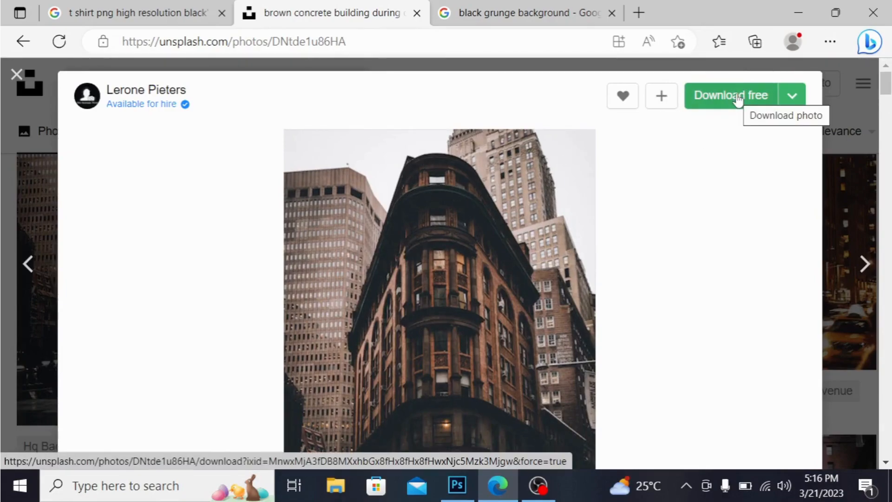
{"action": "left_click", "coordinate": [737, 99]}
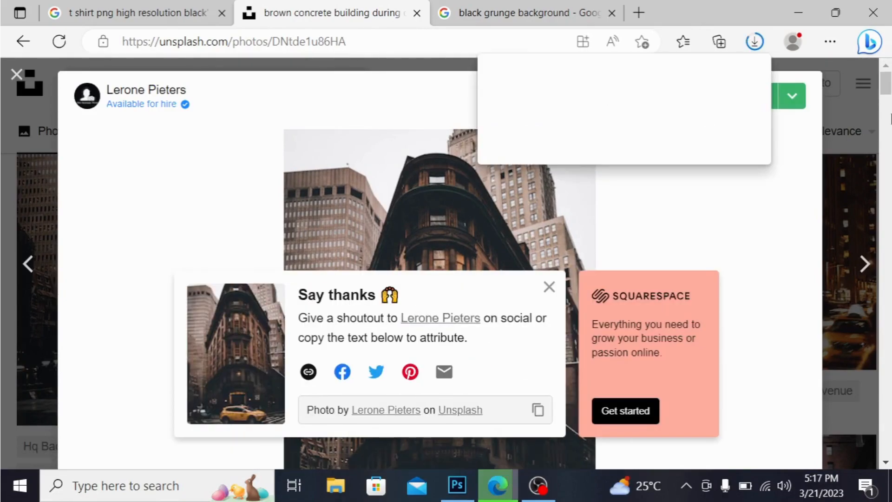
Return to Photoshop and open the building photo JPG ending in "DNtde1u86HA-unsplash", without the (1), from the Downloads folder.
{"action": "left_click", "coordinate": [804, 7]}
{"action": "left_click", "coordinate": [833, 5]}
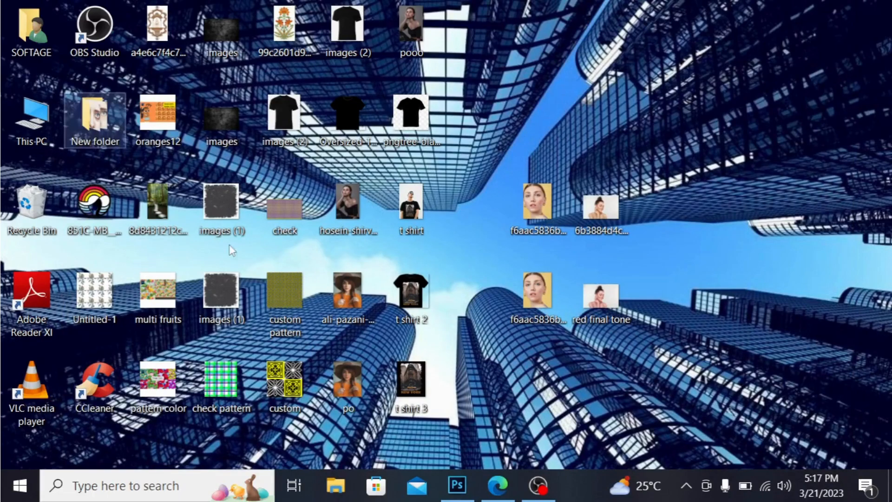
{"action": "left_click", "coordinate": [457, 485]}
{"action": "left_click", "coordinate": [37, 9]}
{"action": "left_click", "coordinate": [71, 26]}
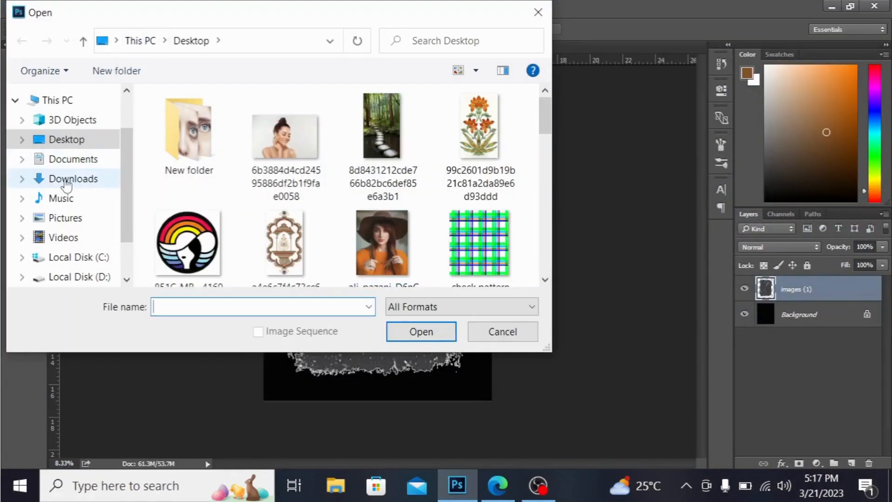
{"action": "left_click", "coordinate": [68, 182]}
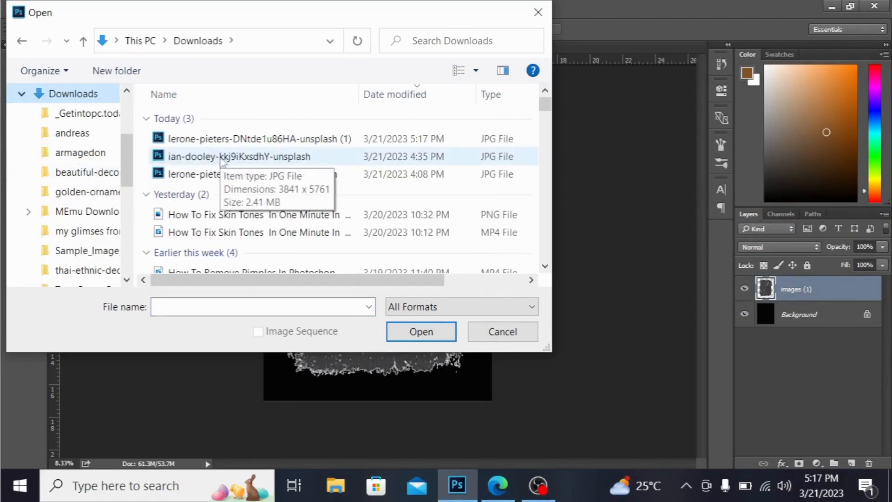
{"action": "left_click", "coordinate": [242, 176]}
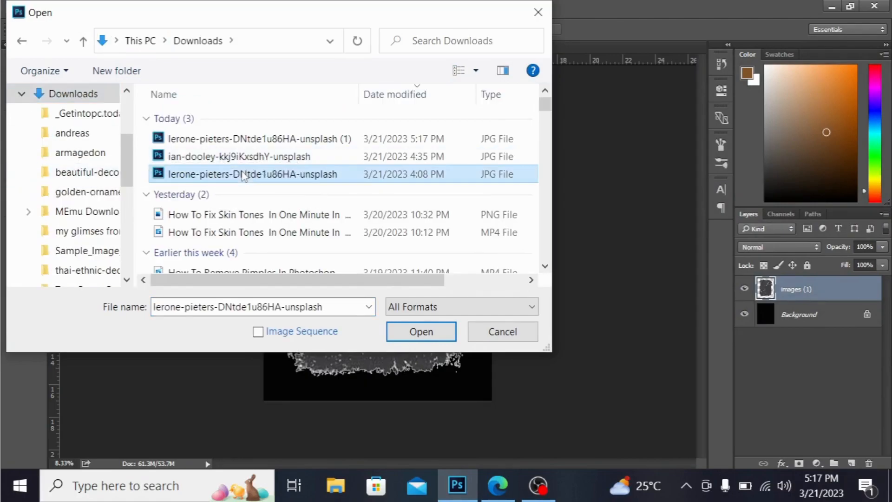
{"action": "left_click", "coordinate": [421, 333]}
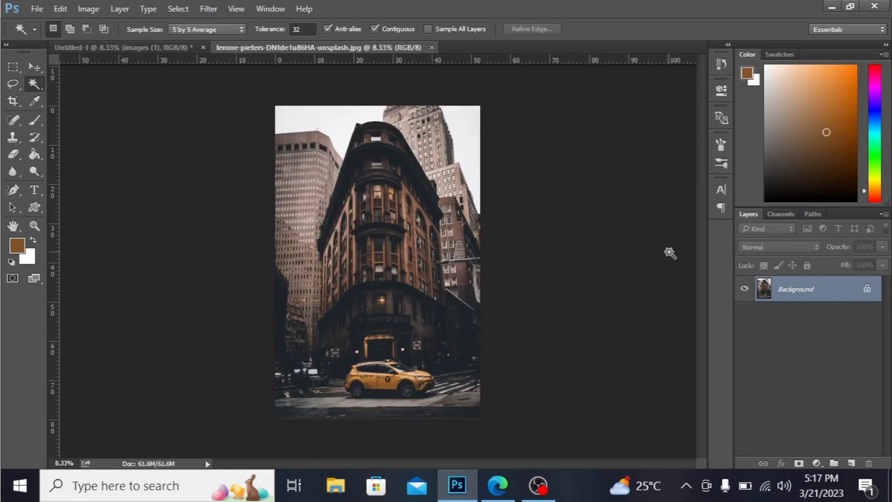
Unlock the building photo's background layer, dismiss the Layer Style dialog, and move the photo into the Untitled-1 document.
{"action": "left_click", "coordinate": [868, 290]}
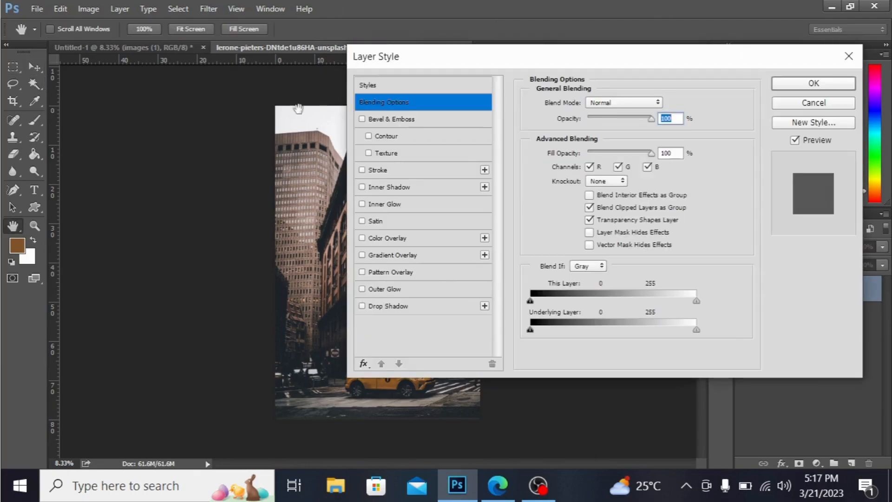
{"action": "left_click", "coordinate": [847, 58]}
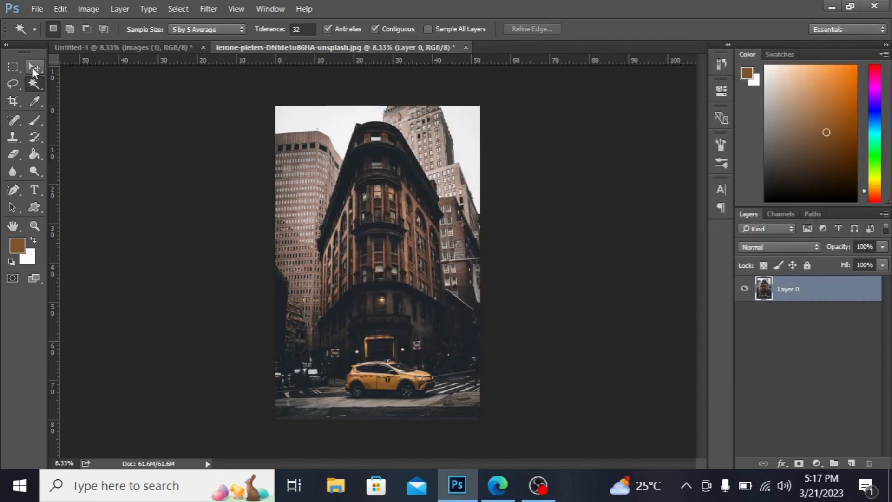
{"action": "left_click", "coordinate": [32, 68]}
{"action": "left_click_drag", "start_coordinate": [339, 220], "coordinate": [355, 233]}
Try scaling the building photo to about 77% width and 85% height with Free Transform, and undo the scaling.
{"action": "key", "text": "ctrl+t"}
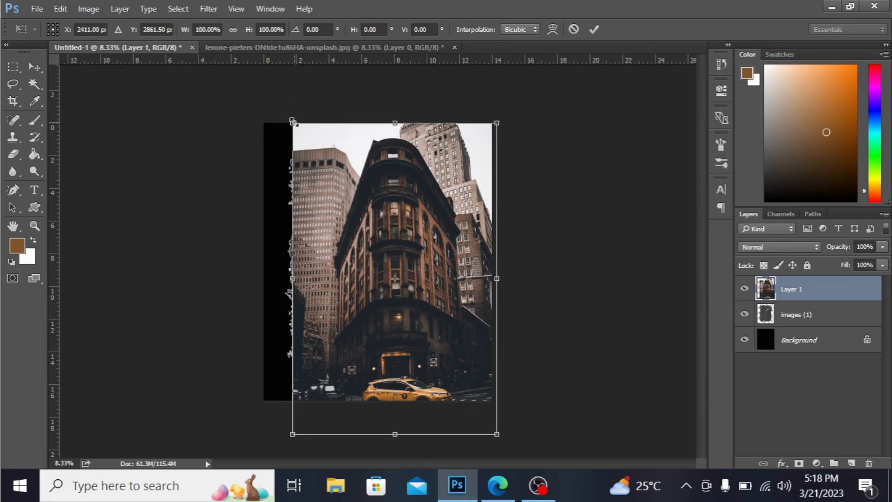
{"action": "left_click_drag", "start_coordinate": [338, 168], "coordinate": [341, 168]}
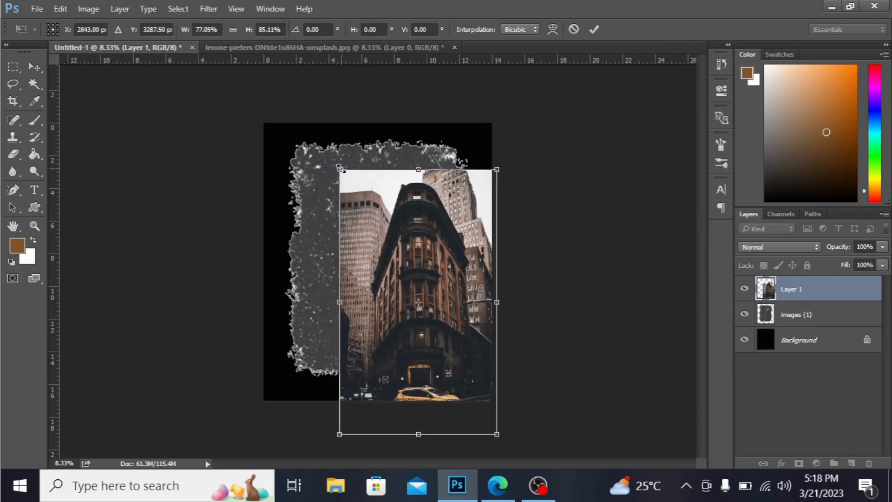
{"action": "key", "text": "Return"}
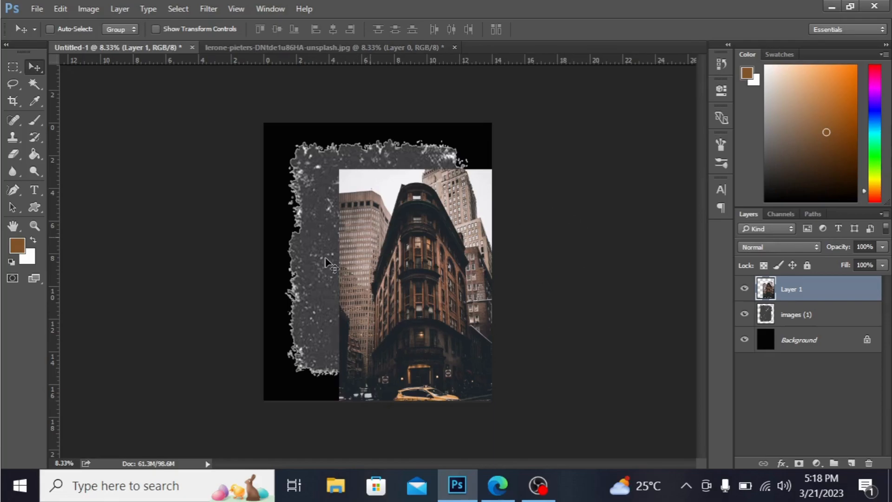
{"action": "key", "text": "ctrl+z"}
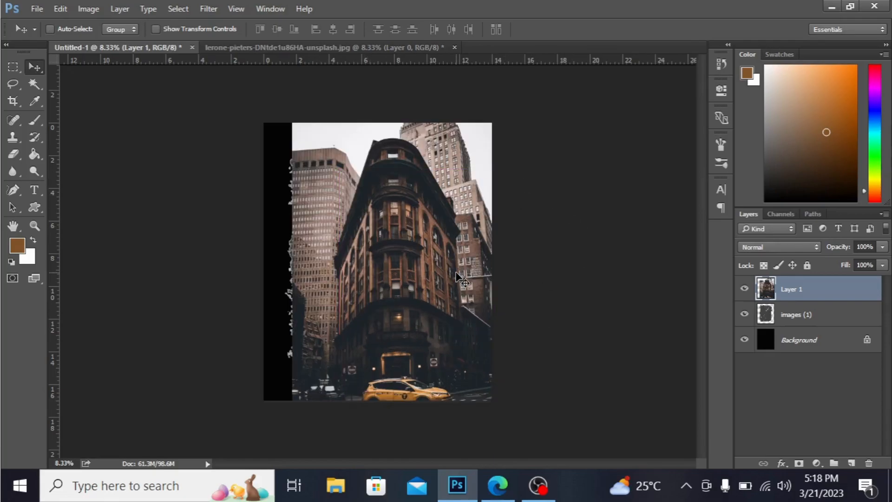
Scale the building photo proportionally to about 72% around its centre and move it up and left over the grunge shape.
{"action": "key", "text": "ctrl"}
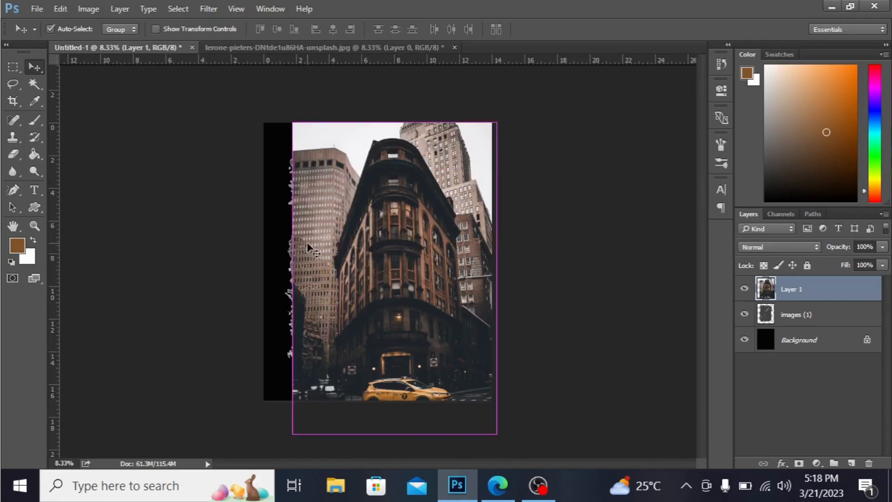
{"action": "key", "text": "ctrl+t"}
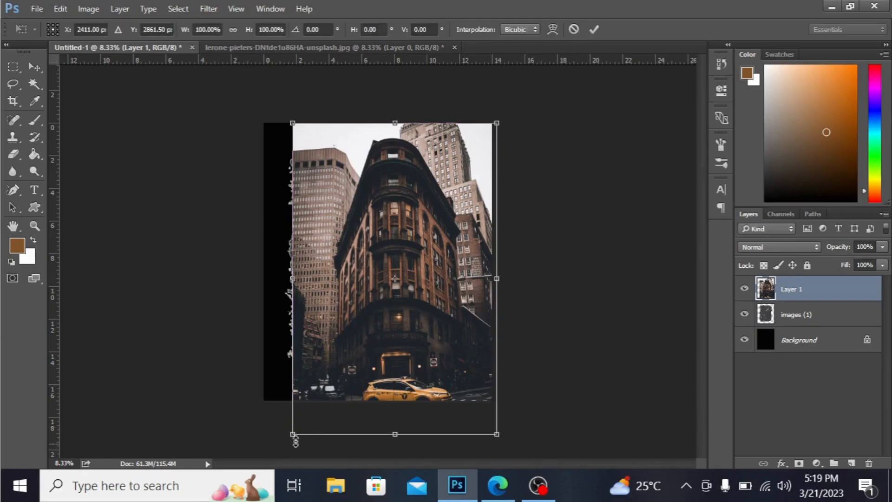
{"action": "left_click_drag", "start_coordinate": [293, 435], "coordinate": [323, 390]}
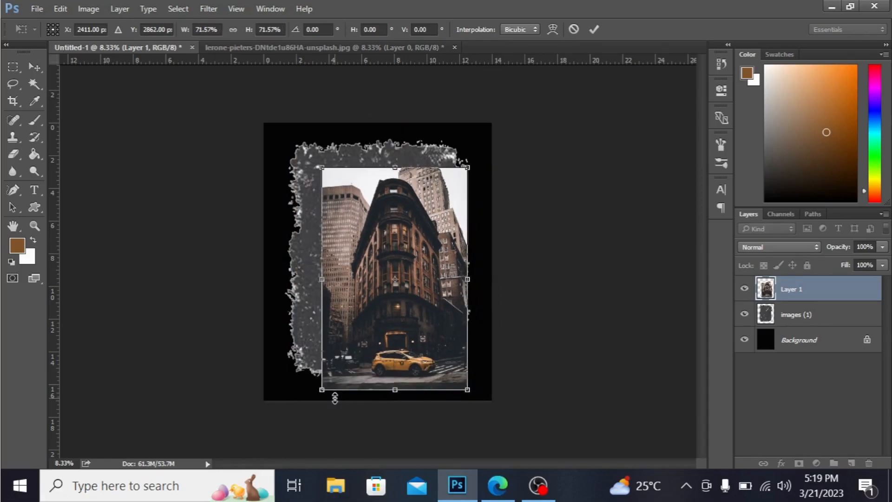
{"action": "key", "text": "Return"}
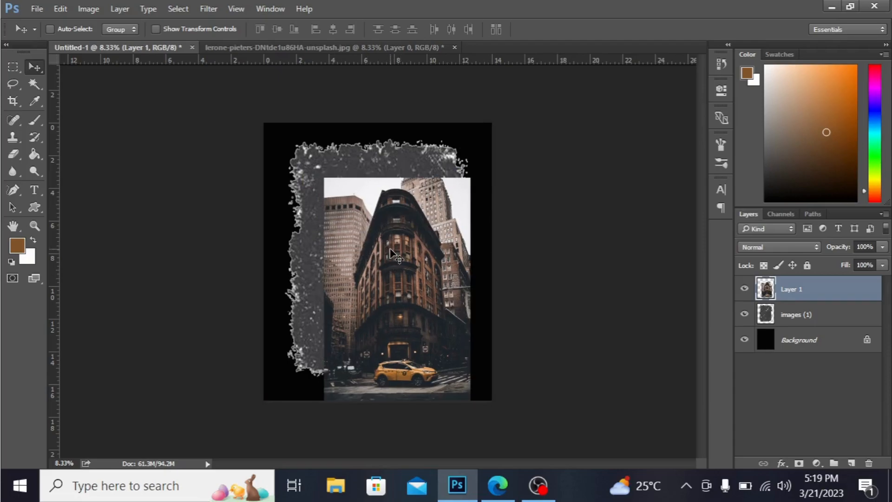
{"action": "left_click_drag", "start_coordinate": [392, 254], "coordinate": [353, 231]}
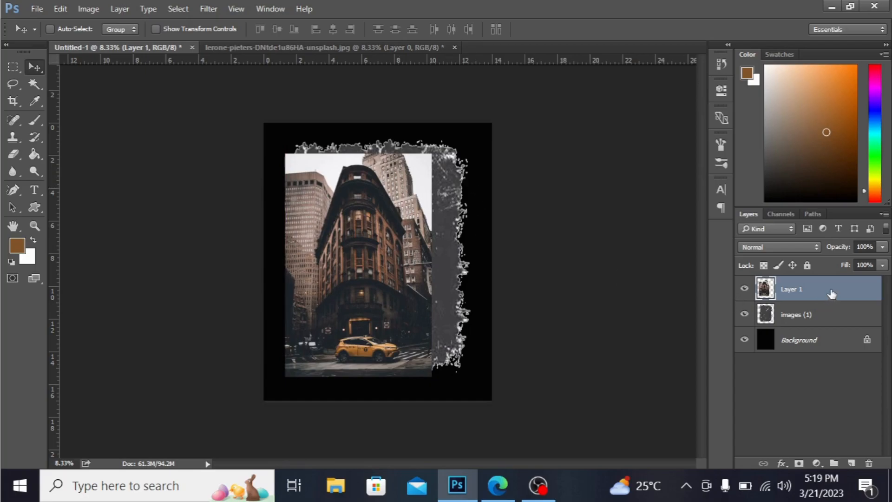
Clip the building photo layer to the "images (1)" grunge layer and shift the photo right toward the shape's centre.
{"action": "left_click_drag", "start_coordinate": [832, 294], "coordinate": [828, 300]}
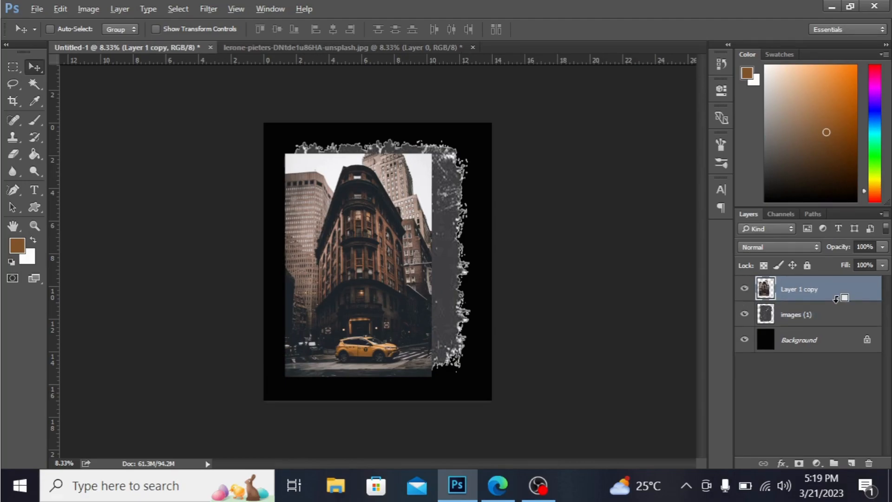
{"action": "left_click", "coordinate": [836, 299], "text": "alt"}
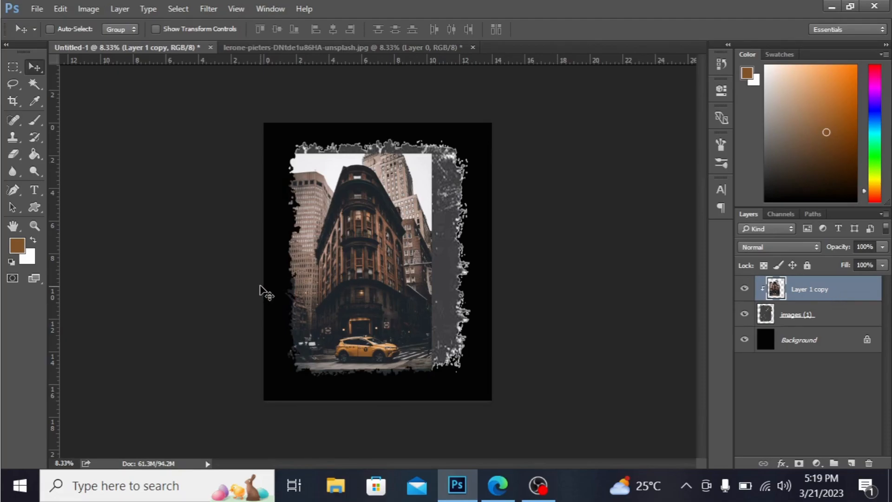
{"action": "left_click_drag", "start_coordinate": [349, 237], "coordinate": [376, 241]}
Stretch the clipped photo outward with Free Transform to about 110% height, widening it until it covers the whole grunge shape.
{"action": "key", "text": "ctrl+t"}
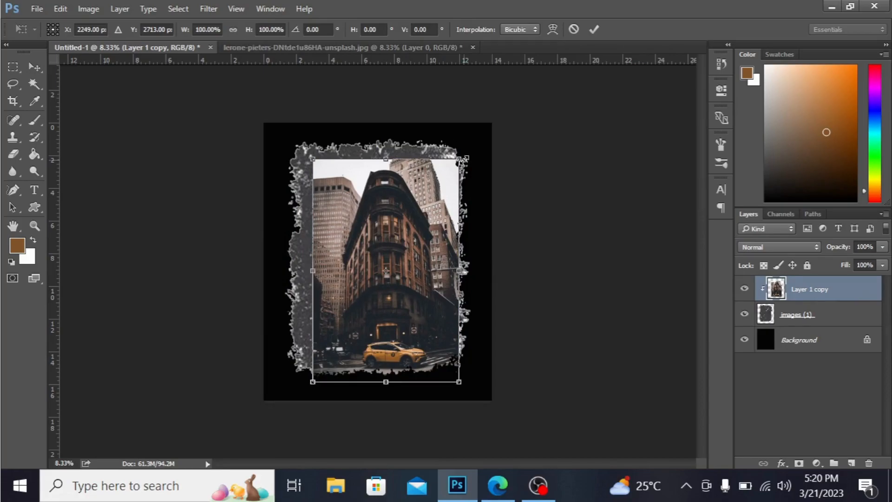
{"action": "mouse_move", "coordinate": [465, 159]}
{"action": "left_mouse_down"}
{"action": "mouse_move", "coordinate": [478, 146]}
{"action": "mouse_move", "coordinate": [472, 151]}
{"action": "left_mouse_up"}
{"action": "left_click_drag", "start_coordinate": [304, 266], "coordinate": [286, 264]}
{"action": "left_click_drag", "start_coordinate": [376, 150], "coordinate": [378, 139]}
{"action": "mouse_move", "coordinate": [382, 392]}
{"action": "left_mouse_down"}
{"action": "mouse_move", "coordinate": [384, 377]}
{"action": "mouse_move", "coordinate": [388, 389]}
{"action": "left_mouse_up"}
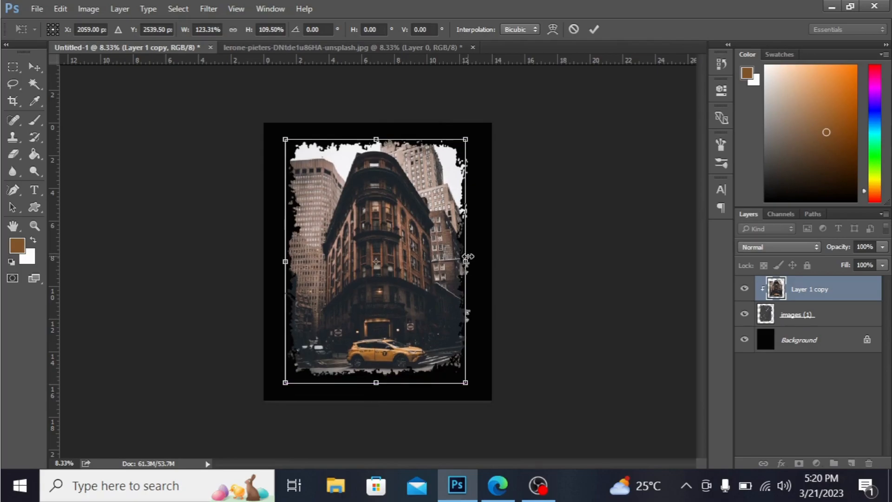
{"action": "left_click_drag", "start_coordinate": [470, 257], "coordinate": [469, 259]}
{"action": "key", "text": "Return"}
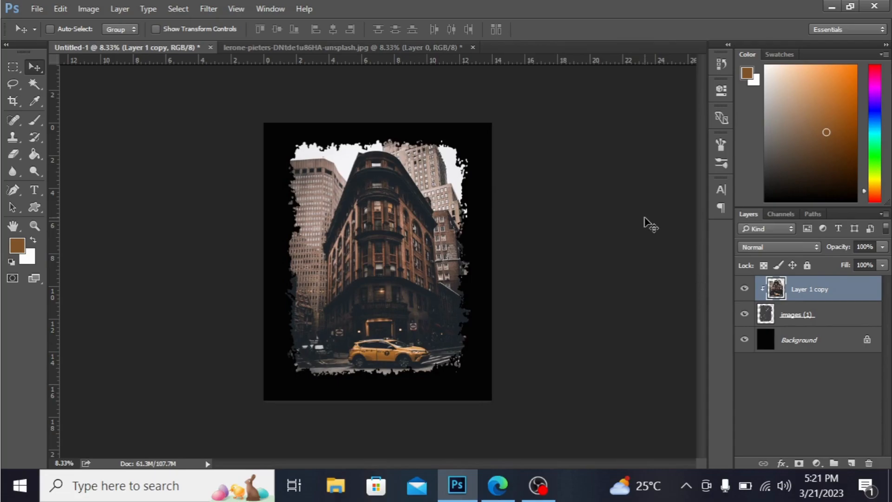
Merge the clipped photo into the grunge layer, scale the result to about 90.5%, and move it slightly upward.
{"action": "key", "text": "ctrl+e"}
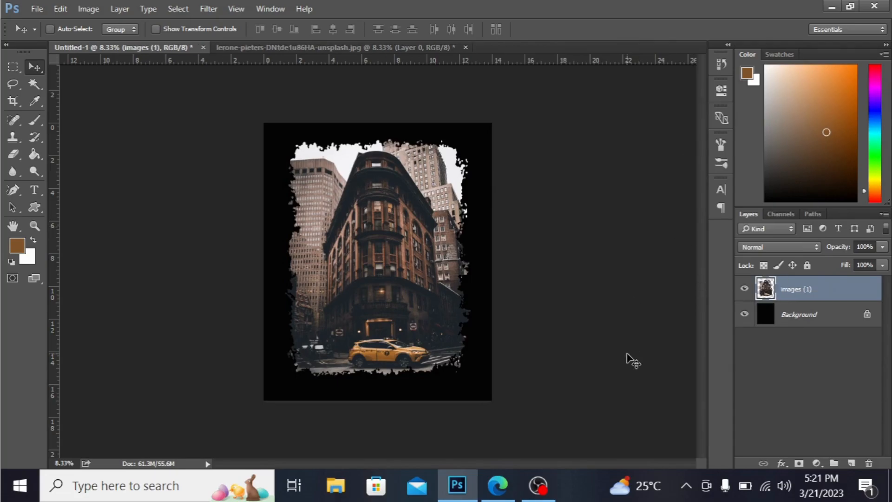
{"action": "key", "text": "ctrl+t"}
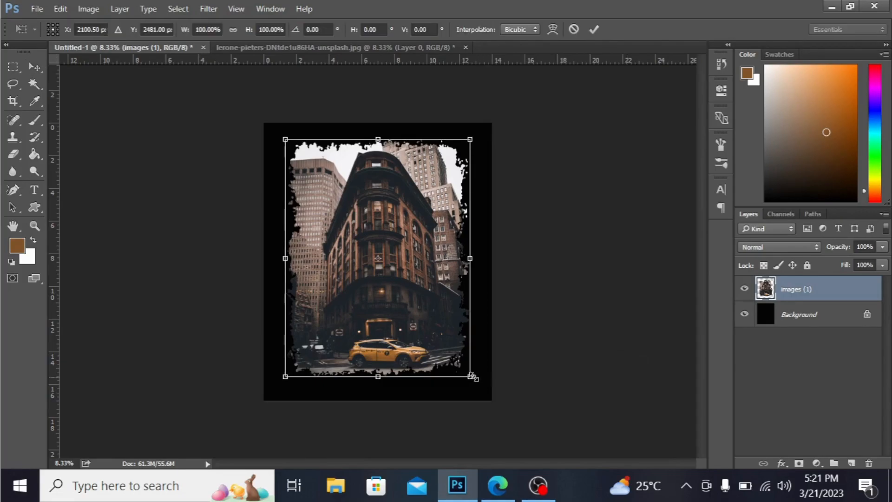
{"action": "left_click_drag", "start_coordinate": [470, 378], "coordinate": [466, 373]}
{"action": "left_click_drag", "start_coordinate": [420, 318], "coordinate": [417, 307]}
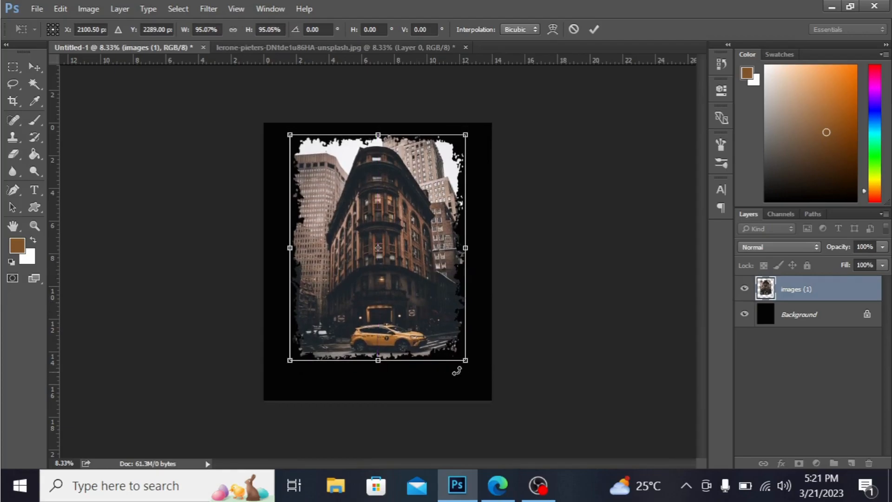
{"action": "left_click_drag", "start_coordinate": [465, 360], "coordinate": [461, 356]}
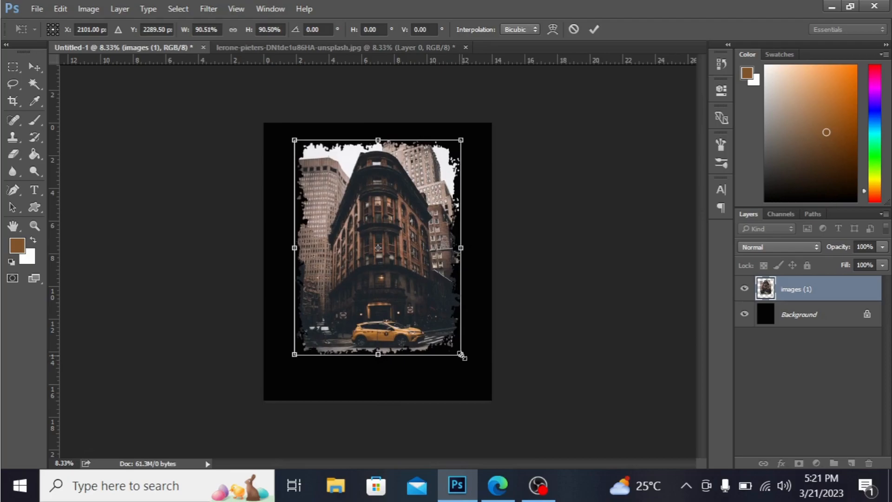
{"action": "key", "text": "Return"}
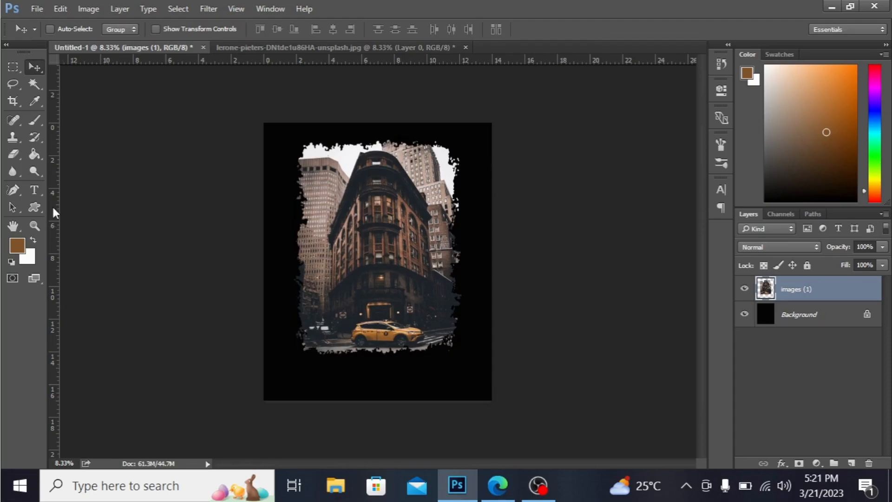
Add the text "NEW YORK" below the photo in 48 pt Berlin Sans FB Bold and scale it to about 279.5%, matching the photo's width.
{"action": "left_click", "coordinate": [36, 195]}
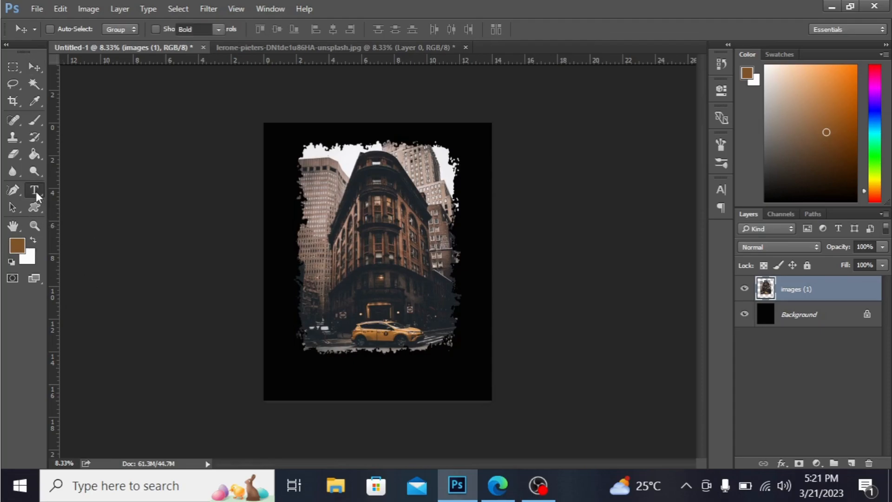
{"action": "left_click", "coordinate": [321, 361]}
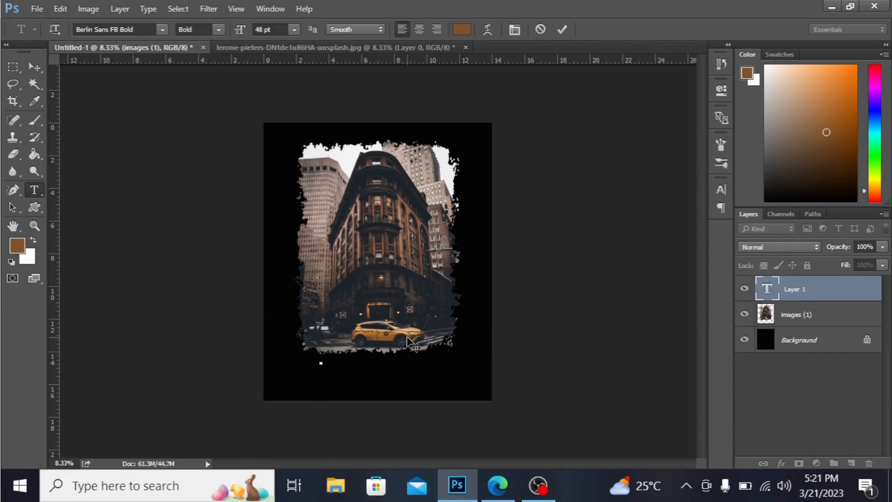
{"action": "type", "text": "NEW YORK"}
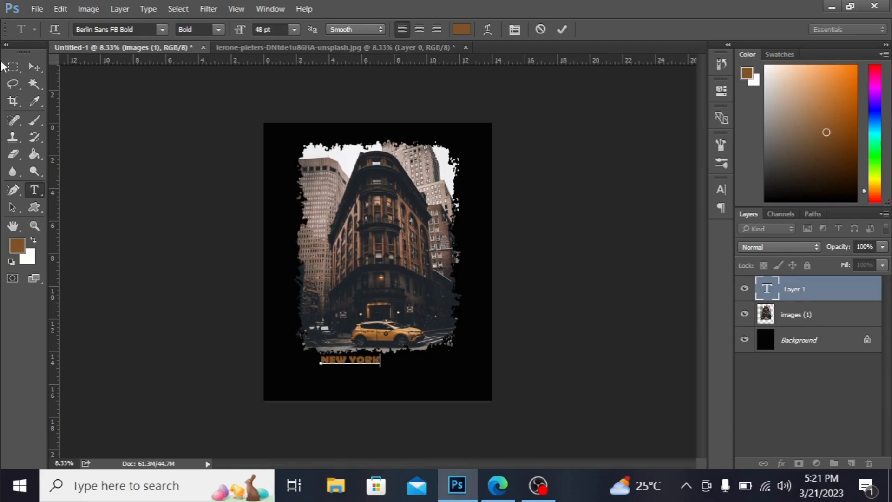
{"action": "left_click", "coordinate": [41, 67]}
{"action": "key", "text": "ctrl+t"}
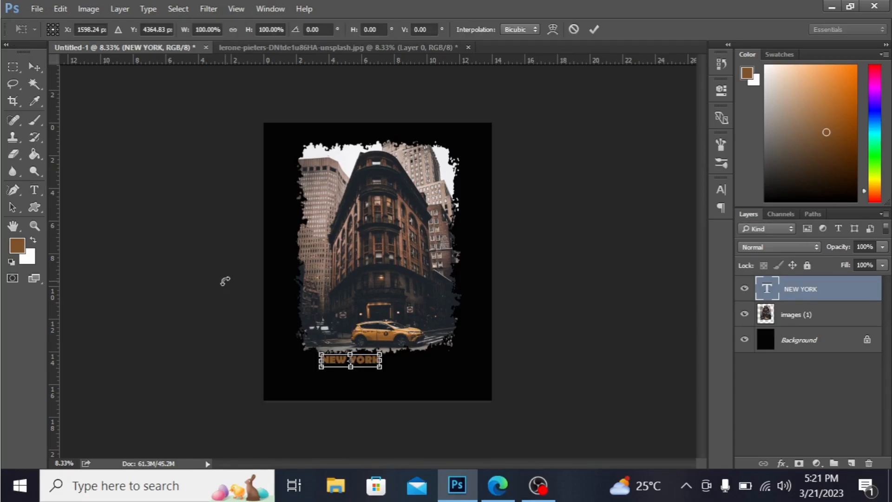
{"action": "left_click_drag", "start_coordinate": [381, 369], "coordinate": [425, 369]}
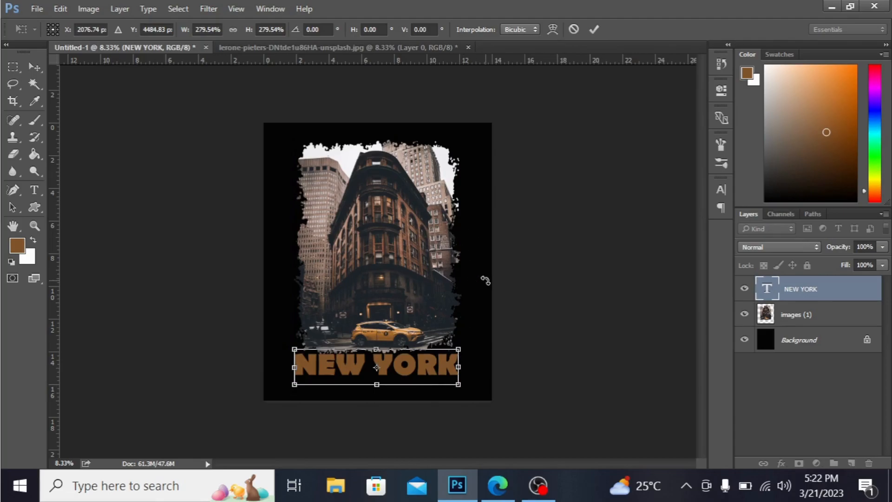
{"action": "key", "text": "Return"}
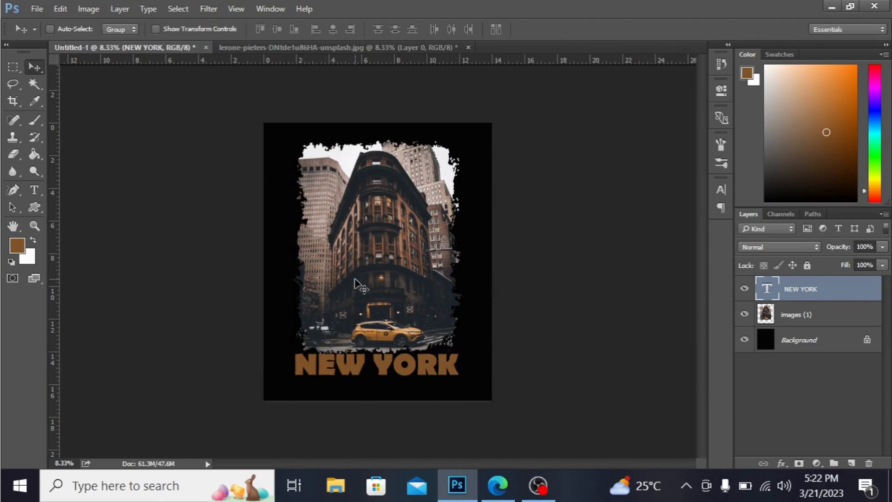
Set the colour of the whole NEW YORK text to brown #83572e.
{"action": "left_click", "coordinate": [35, 190]}
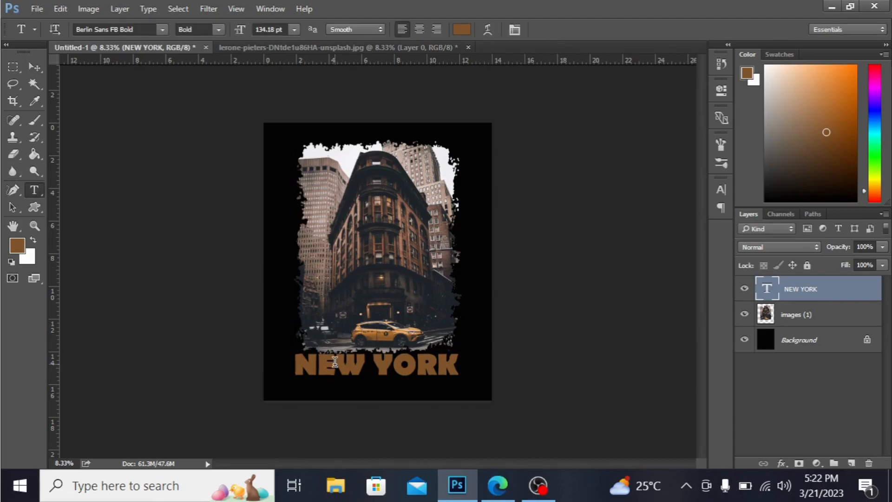
{"action": "left_click_drag", "start_coordinate": [459, 365], "coordinate": [291, 360]}
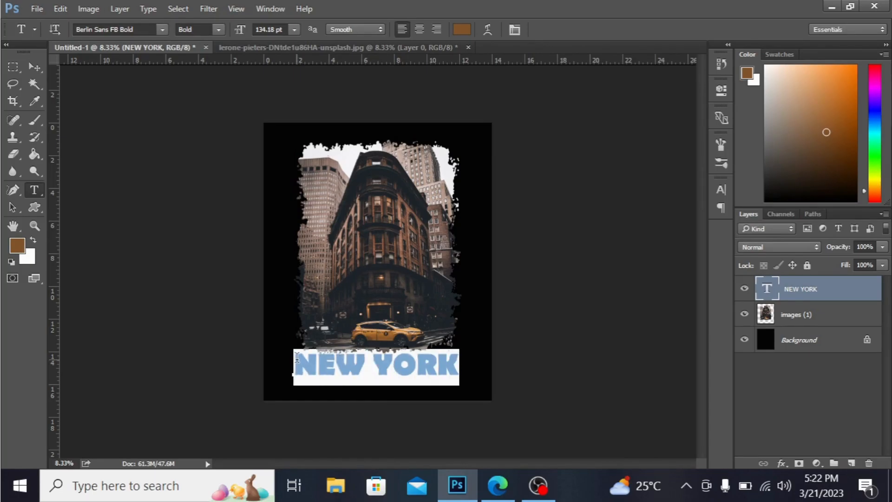
{"action": "left_click", "coordinate": [461, 28]}
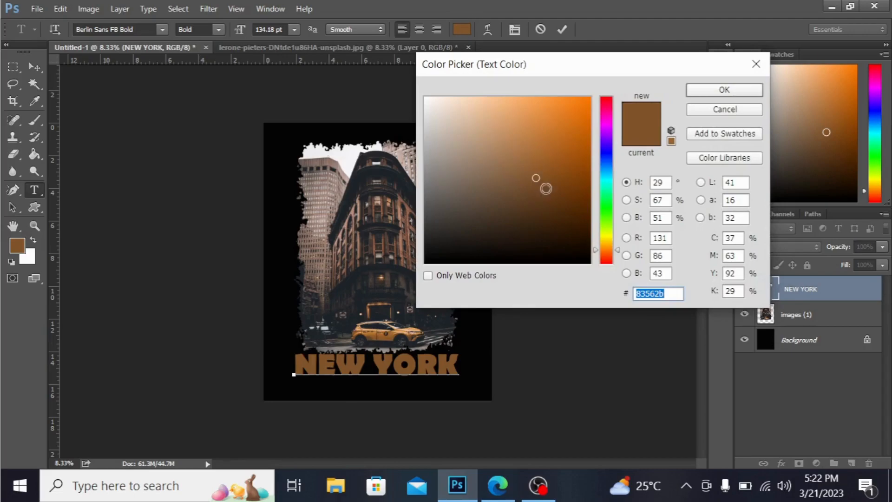
{"action": "left_click", "coordinate": [533, 178]}
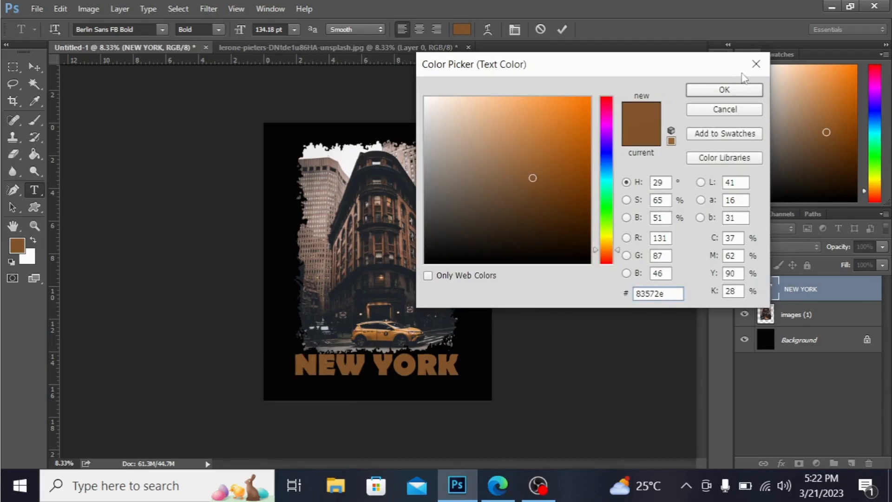
{"action": "left_click", "coordinate": [724, 90]}
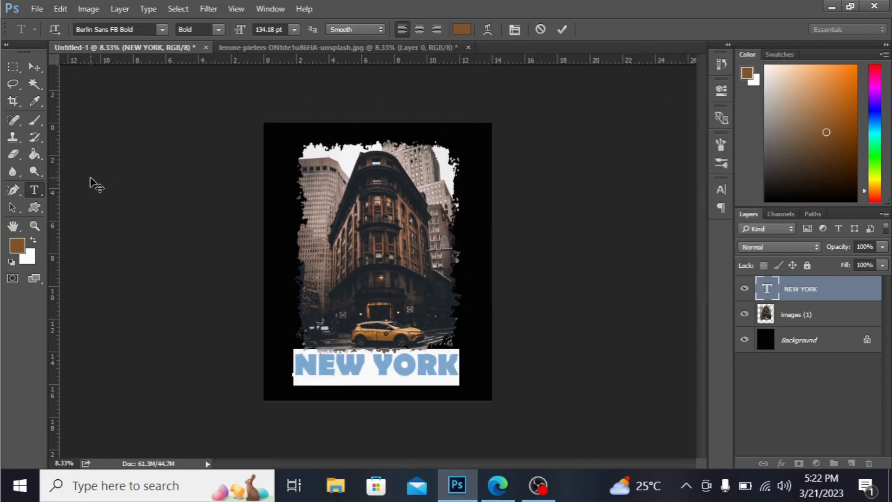
{"action": "left_click", "coordinate": [34, 67]}
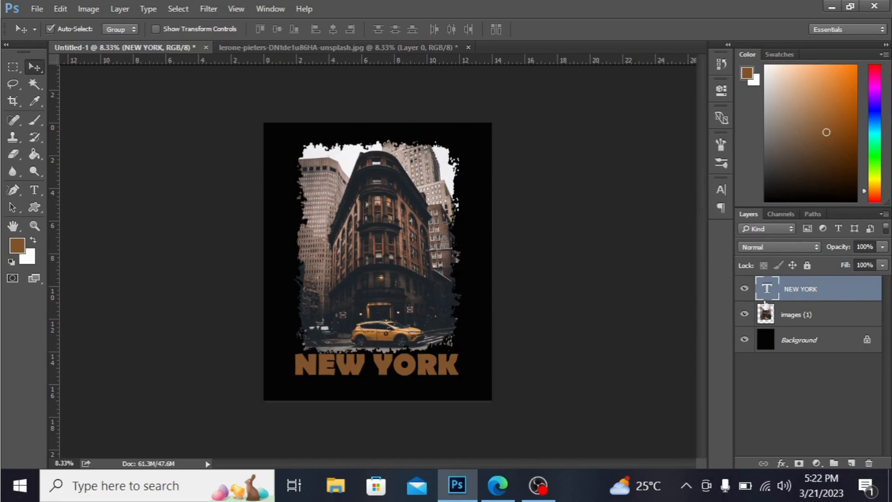
Merge the NEW YORK text into the "images (1)" photo layer and move the merged artwork slightly upward.
{"action": "key", "text": "ctrl+e"}
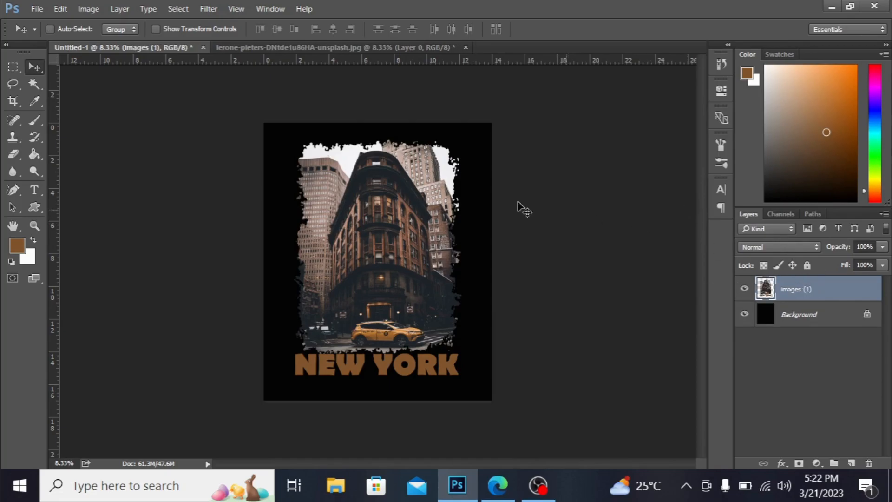
{"action": "mouse_move", "coordinate": [382, 214]}
{"action": "left_mouse_down"}
{"action": "mouse_move", "coordinate": [322, 225]}
{"action": "mouse_move", "coordinate": [370, 201]}
{"action": "mouse_move", "coordinate": [364, 195]}
{"action": "mouse_move", "coordinate": [367, 205]}
{"action": "left_mouse_up"}
Switch to Edge and replace the black grunge background search with a Google Images search for "t shirt png high resolution black'".
{"action": "left_click", "coordinate": [492, 481]}
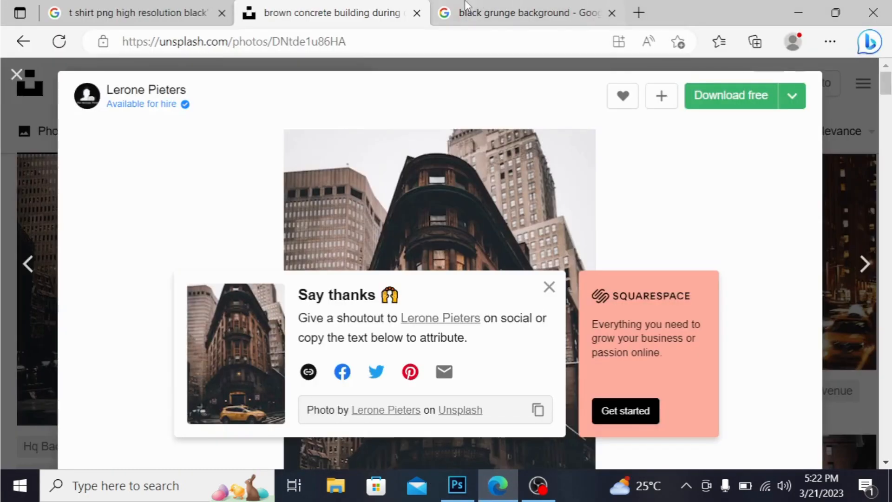
{"action": "left_click", "coordinate": [466, 7]}
{"action": "left_click", "coordinate": [617, 84]}
{"action": "key", "text": "BackSpace"}
{"action": "key", "text": "BackSpace"}
{"action": "key", "text": "BackSpace"}
{"action": "key", "text": "BackSpace"}
{"action": "key", "text": "BackSpace"}
{"action": "key", "text": "BackSpace"}
{"action": "key", "text": "BackSpace"}
{"action": "key", "text": "BackSpace"}
{"action": "key", "text": "BackSpace"}
{"action": "key", "text": "BackSpace"}
{"action": "key", "text": "BackSpace"}
{"action": "key", "text": "BackSpace"}
{"action": "key", "text": "BackSpace"}
{"action": "key", "text": "BackSpace"}
{"action": "key", "text": "BackSpace"}
{"action": "key", "text": "BackSpace"}
{"action": "key", "text": "BackSpace"}
{"action": "key", "text": "BackSpace"}
{"action": "key", "text": "BackSpace"}
{"action": "key", "text": "BackSpace"}
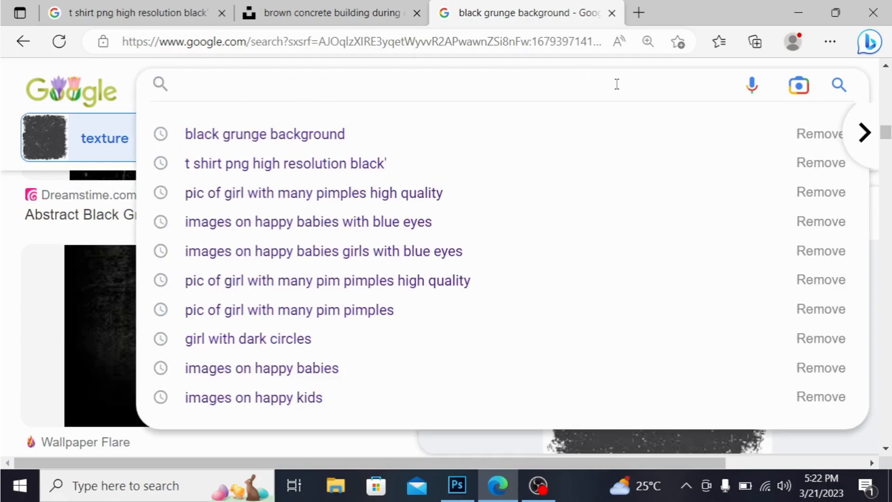
{"action": "type", "text": "t shirt"}
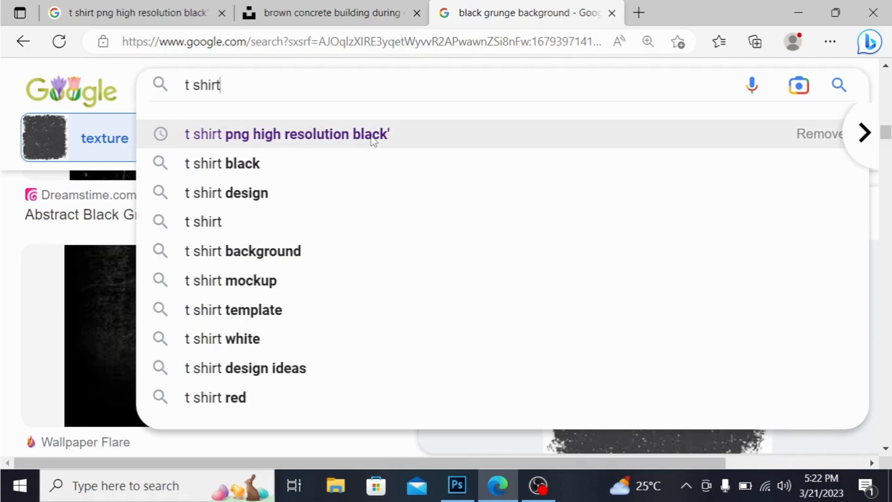
{"action": "left_click", "coordinate": [416, 124]}
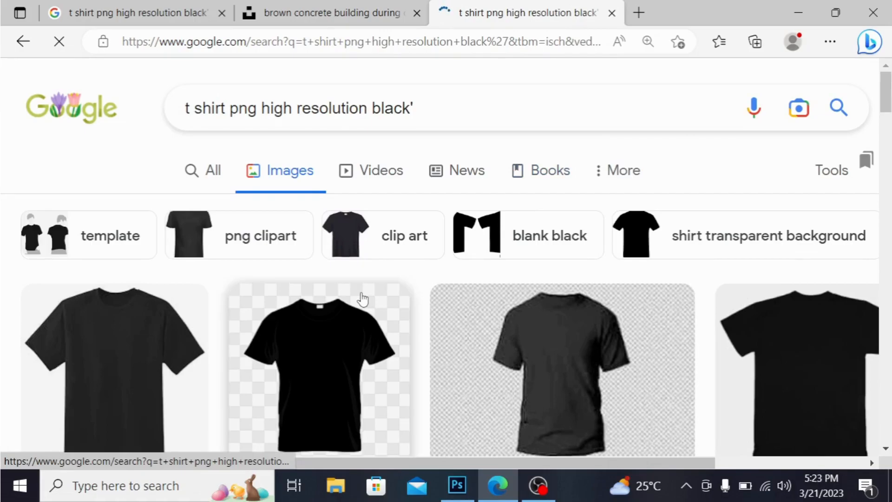
Browse the black T-shirt images, select the plain black kindpng result, and return to Photoshop.
{"action": "scroll", "coordinate": [363, 301], "scroll_direction": "down", "scroll_amount": 5}
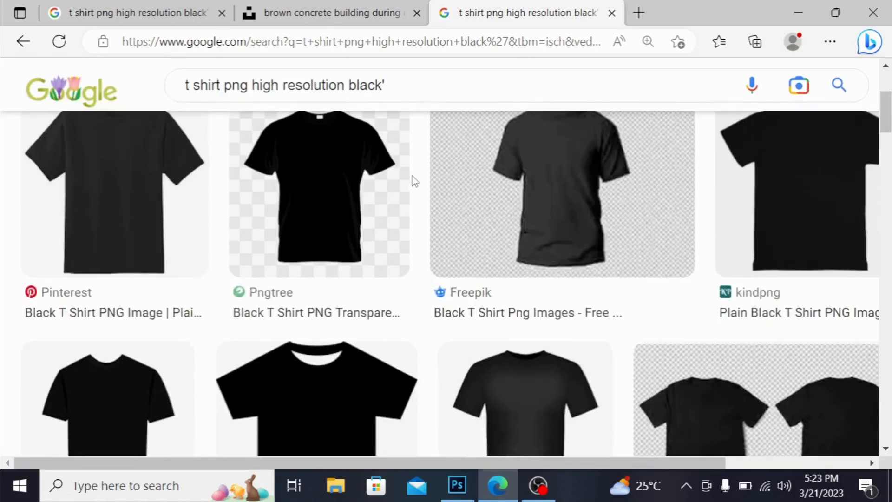
{"action": "left_click", "coordinate": [760, 237]}
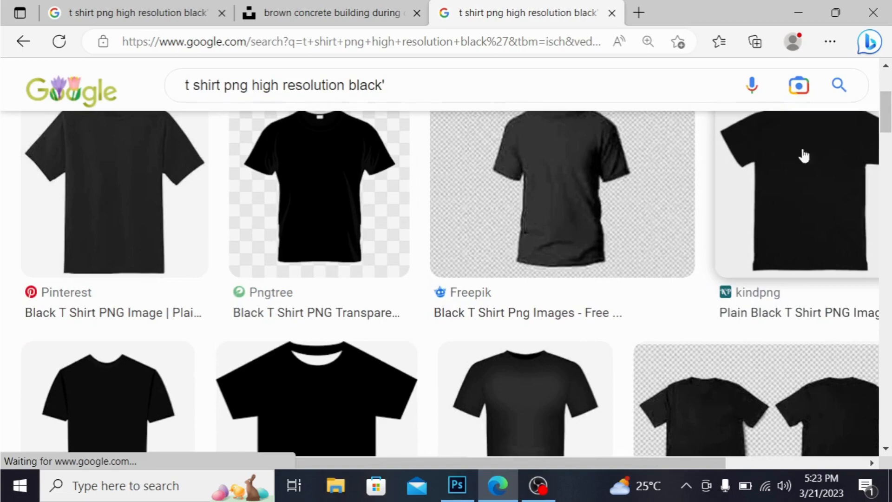
{"action": "left_click", "coordinate": [799, 13]}
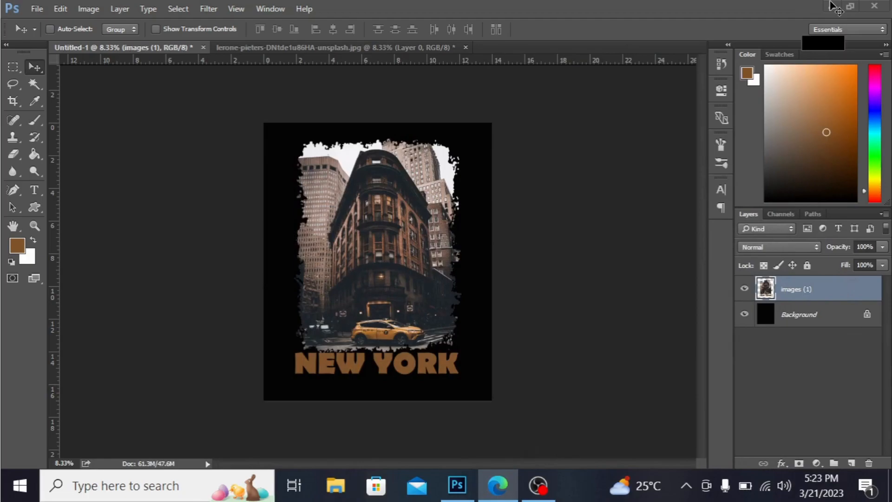
Open the image "pngtree-black-t-shirt-png-image_2454532" from the Desktop folder.
{"action": "left_click", "coordinate": [37, 8]}
{"action": "left_click", "coordinate": [77, 25]}
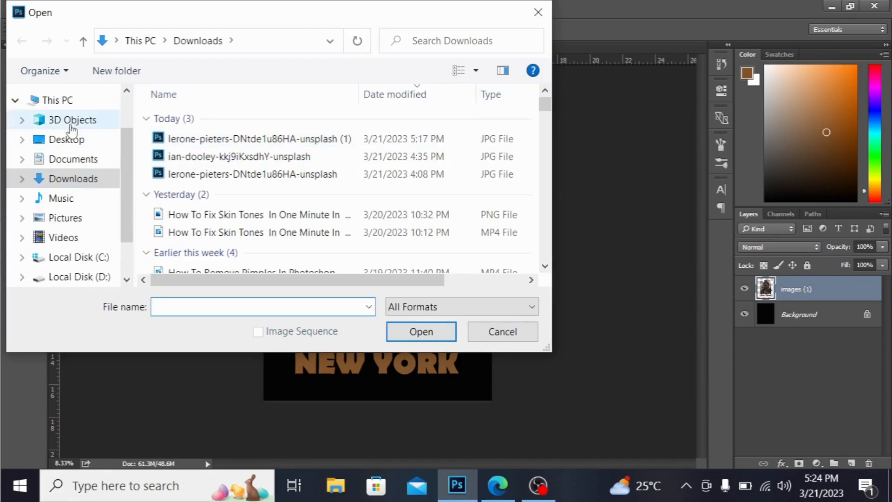
{"action": "left_click", "coordinate": [66, 138]}
{"action": "left_click_drag", "start_coordinate": [541, 113], "coordinate": [550, 238]}
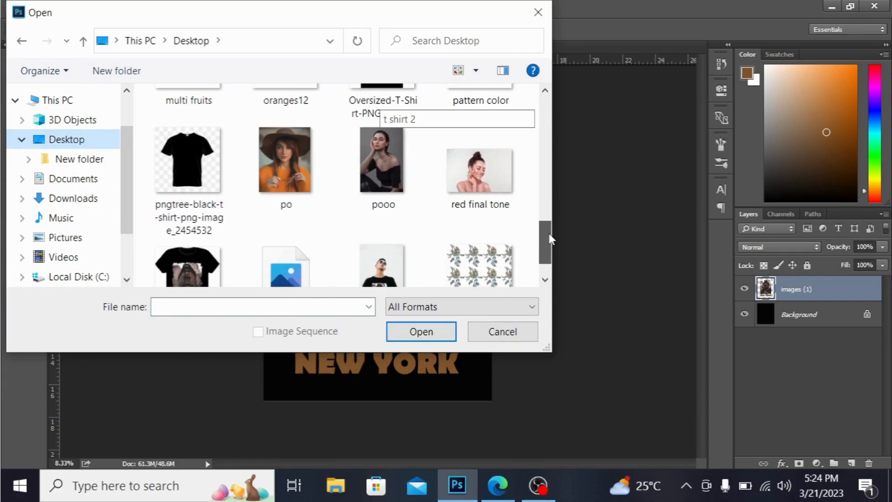
{"action": "left_click", "coordinate": [189, 167]}
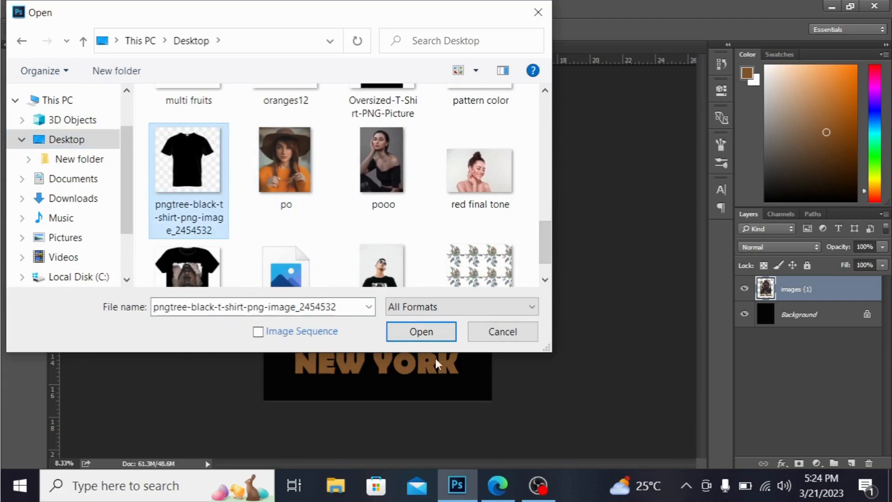
{"action": "left_click", "coordinate": [427, 331]}
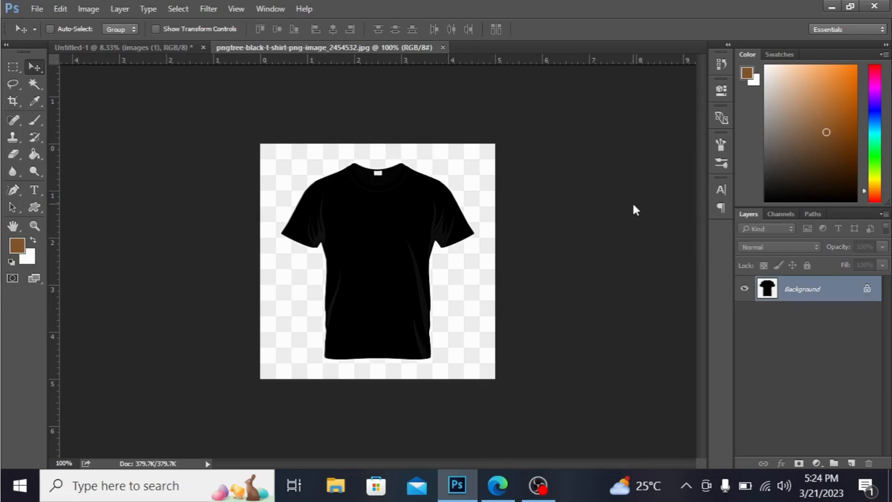
Copy the merged New York artwork from Untitled-1 into the black T-shirt document.
{"action": "left_click", "coordinate": [152, 47]}
{"action": "left_click_drag", "start_coordinate": [358, 213], "coordinate": [400, 260]}
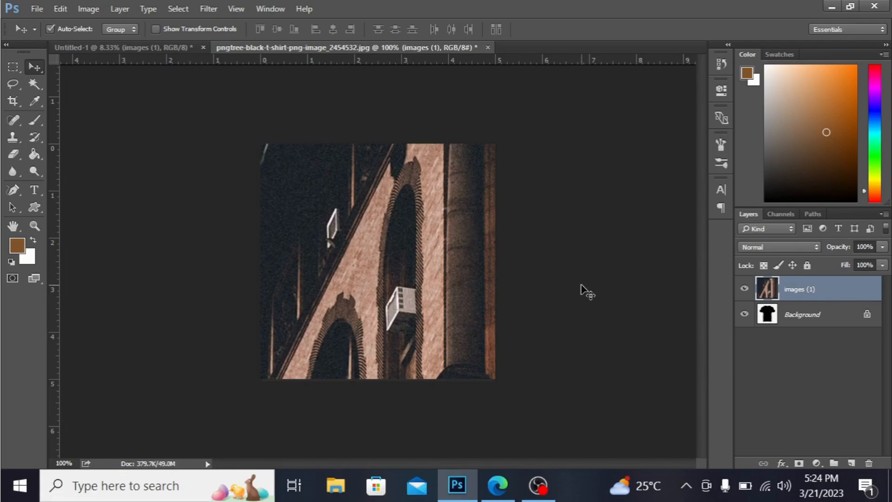
Scale the artwork proportionally to about 24.73% with Free Transform and move it over the T-shirt.
{"action": "key", "text": "ctrl+minus"}
{"action": "key", "text": "ctrl+minus"}
{"action": "key", "text": "ctrl+minus"}
{"action": "key", "text": "ctrl+minus"}
{"action": "key", "text": "ctrl+minus"}
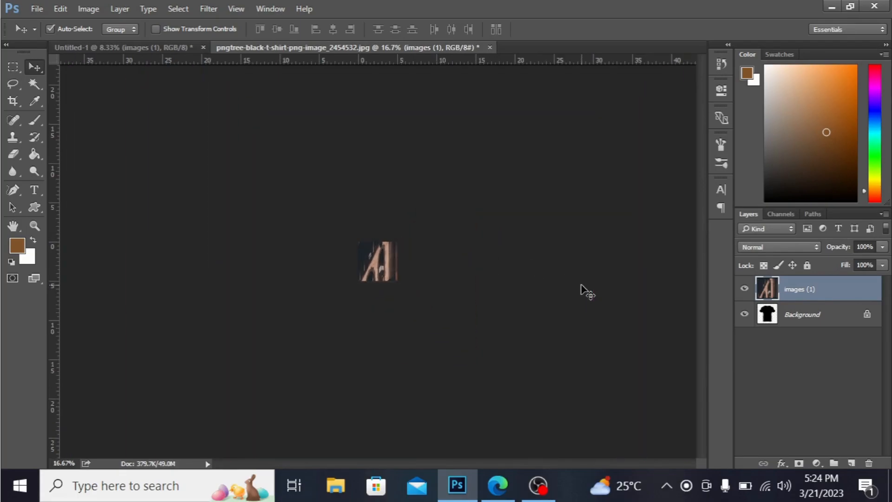
{"action": "key", "text": "ctrl+t"}
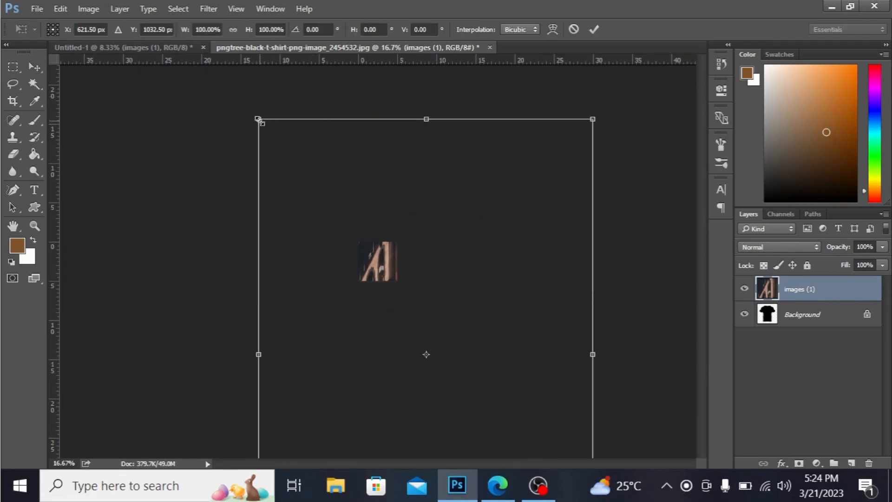
{"action": "left_click_drag", "start_coordinate": [259, 120], "coordinate": [426, 265]}
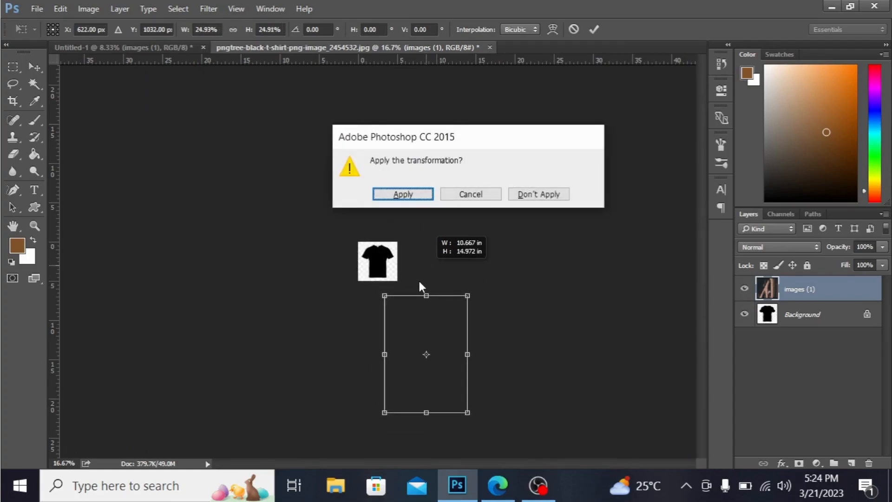
{"action": "left_click", "coordinate": [465, 194]}
{"action": "left_click_drag", "start_coordinate": [412, 337], "coordinate": [378, 256]}
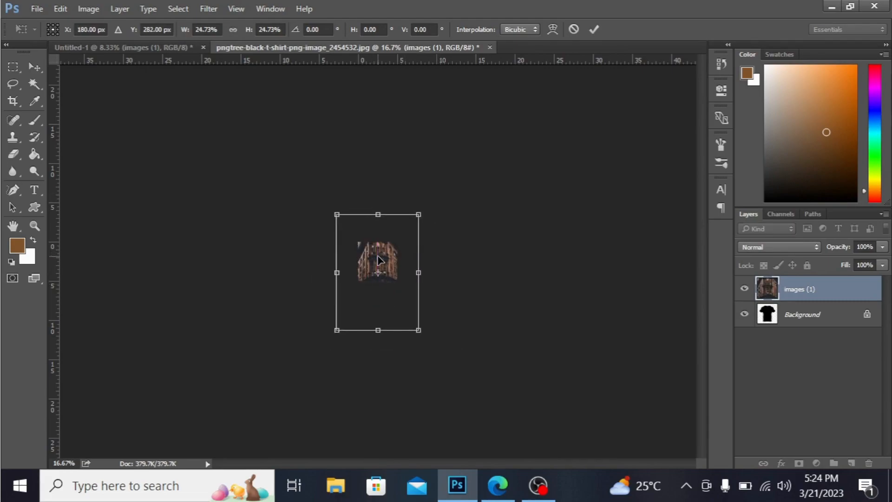
Shrink the artwork further to about 4.22% and place it centred on the front of the T-shirt, at X 180 px, Y 209.5 px.
{"action": "scroll", "coordinate": [378, 256], "scroll_direction": "up", "scroll_amount": 2}
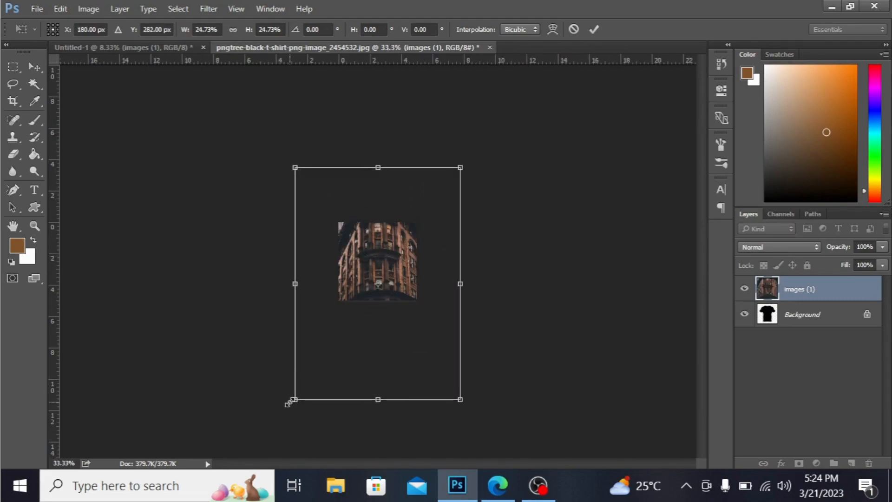
{"action": "left_click_drag", "start_coordinate": [289, 403], "coordinate": [386, 267]}
{"action": "key", "text": "ctrl+plus"}
{"action": "key", "text": "ctrl+plus"}
{"action": "key", "text": "ctrl+plus"}
{"action": "key", "text": "ctrl+plus"}
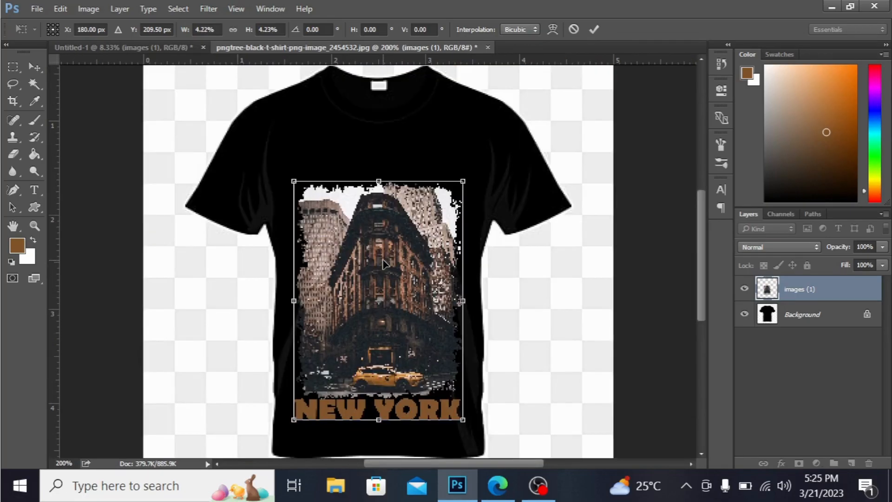
{"action": "key", "text": "Return"}
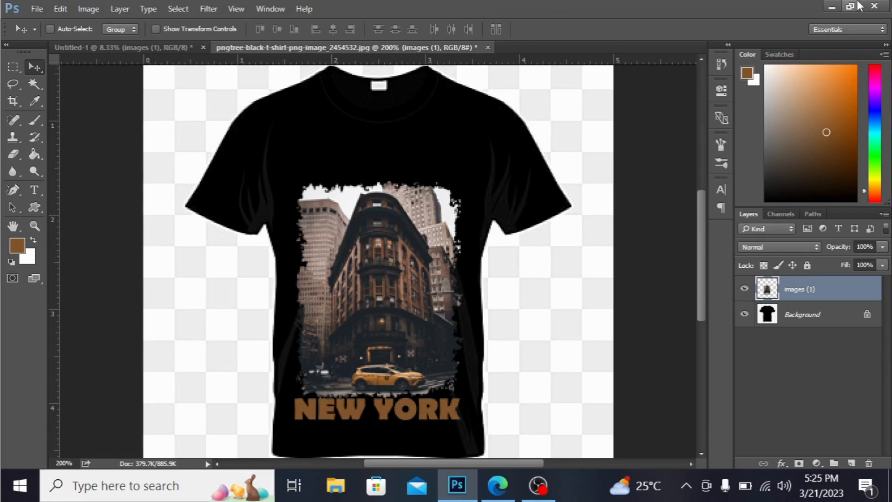
View the finished mockups "t shirt 2.png" and "t shirt.png" from the desktop, and switch back to the Untitled-1 document in Photoshop.
{"action": "left_click", "coordinate": [833, 6]}
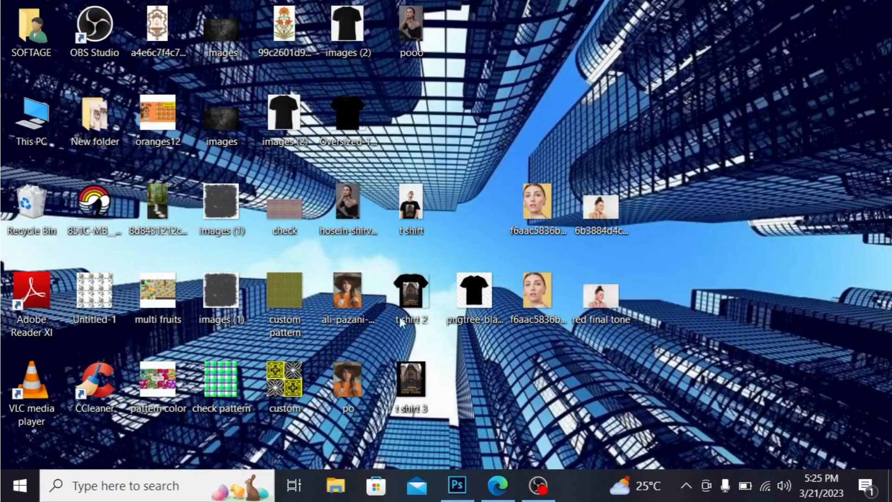
{"action": "double_click", "coordinate": [406, 279]}
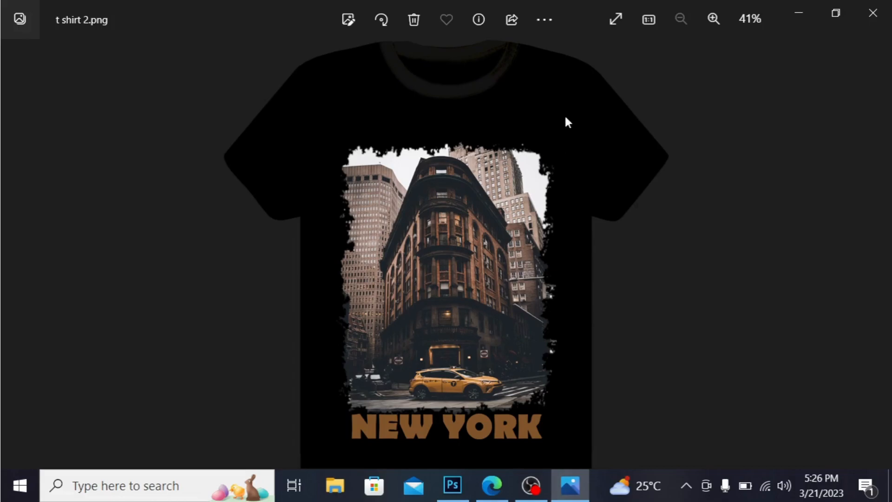
{"action": "left_click", "coordinate": [800, 10]}
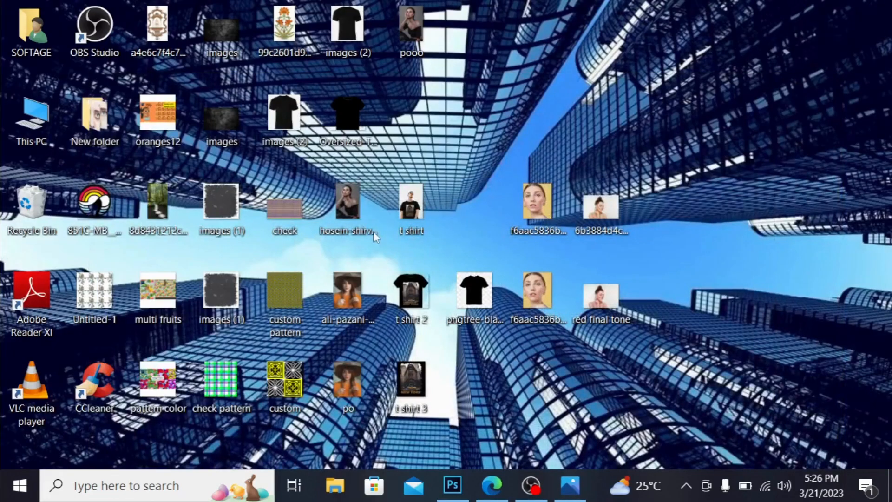
{"action": "double_click", "coordinate": [410, 208]}
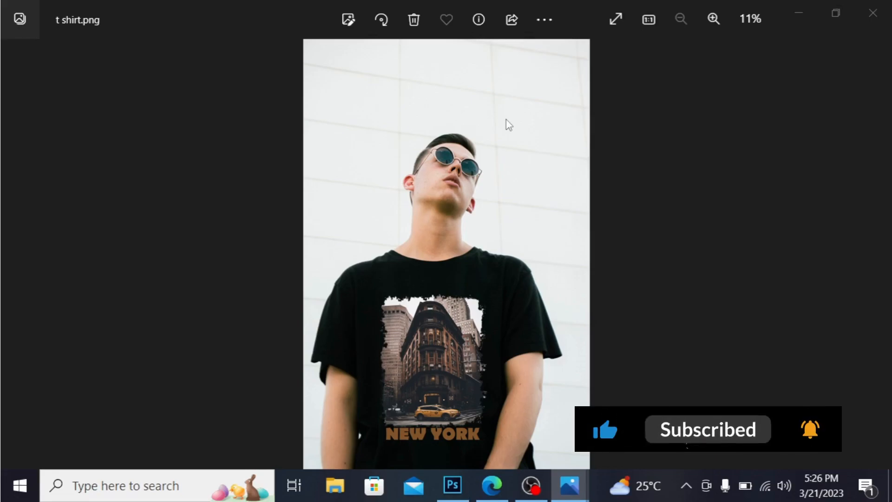
{"action": "key", "text": "alt+Tab"}
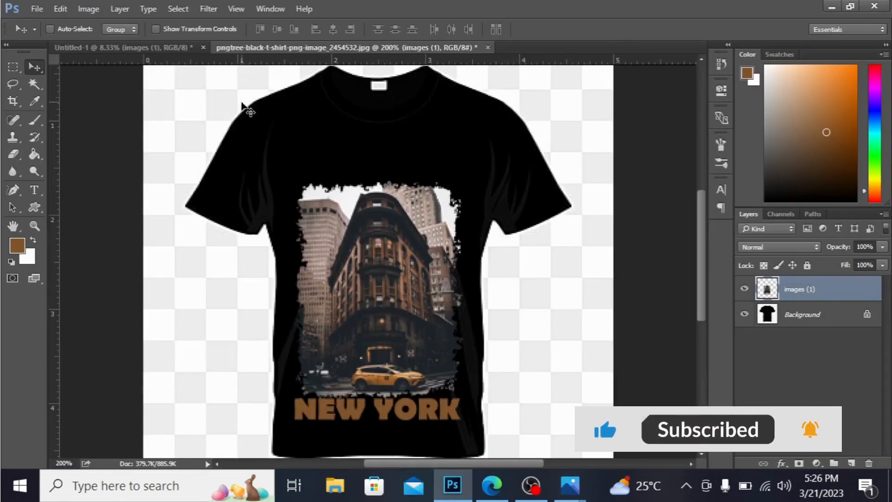
{"action": "left_click", "coordinate": [176, 48]}
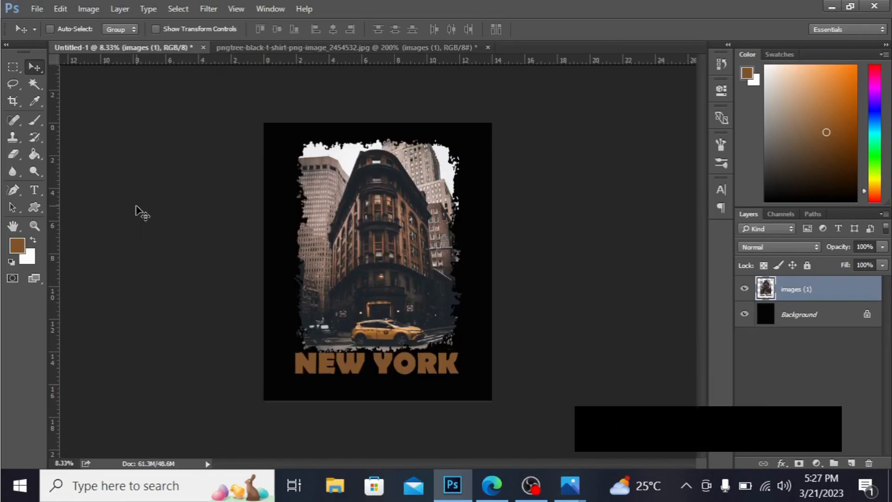